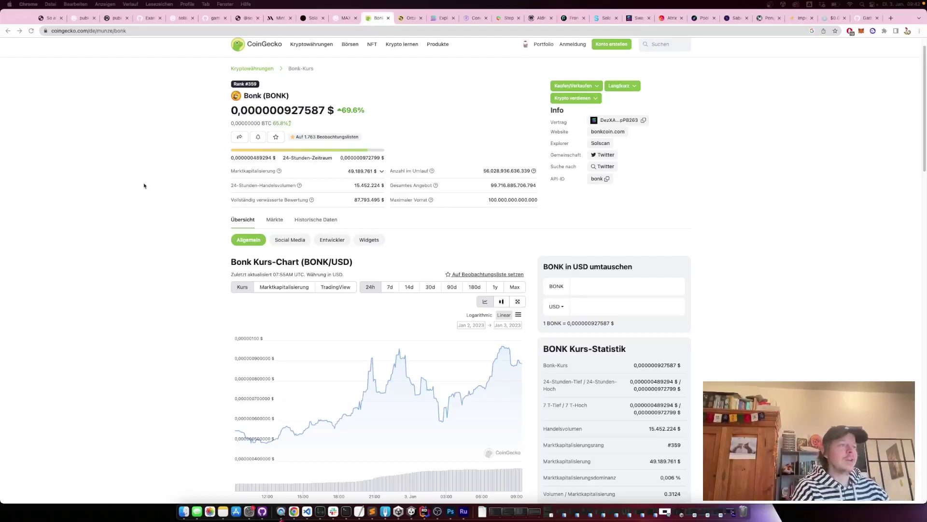
Step: Review the BONK price chart and stats on CoinGecko, then switch to the Orca Whirlpools tab
scroll(166, 192, down, 1)
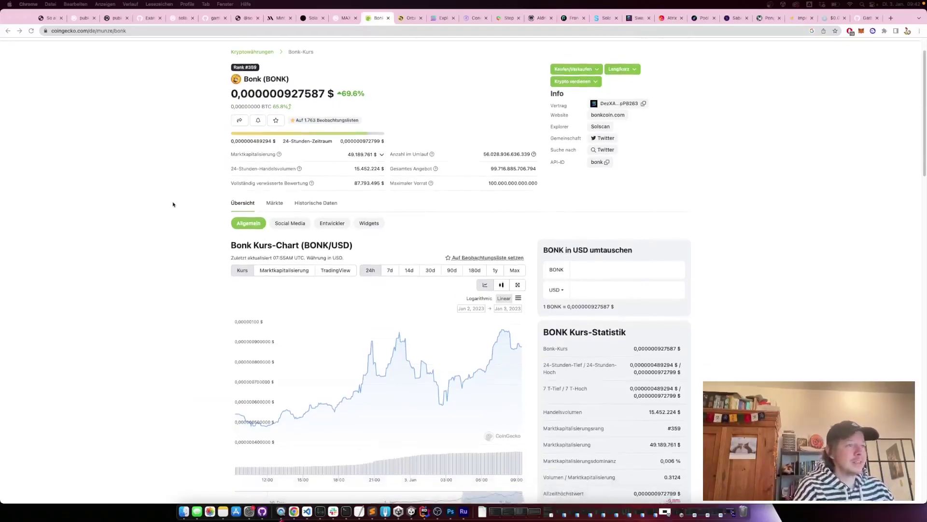
scroll(175, 207, down, 2)
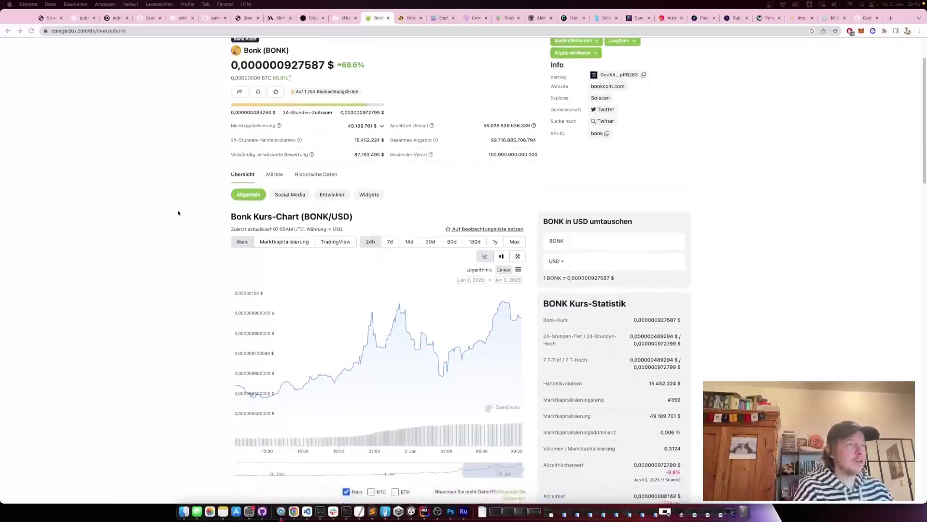
scroll(521, 209, down, 1)
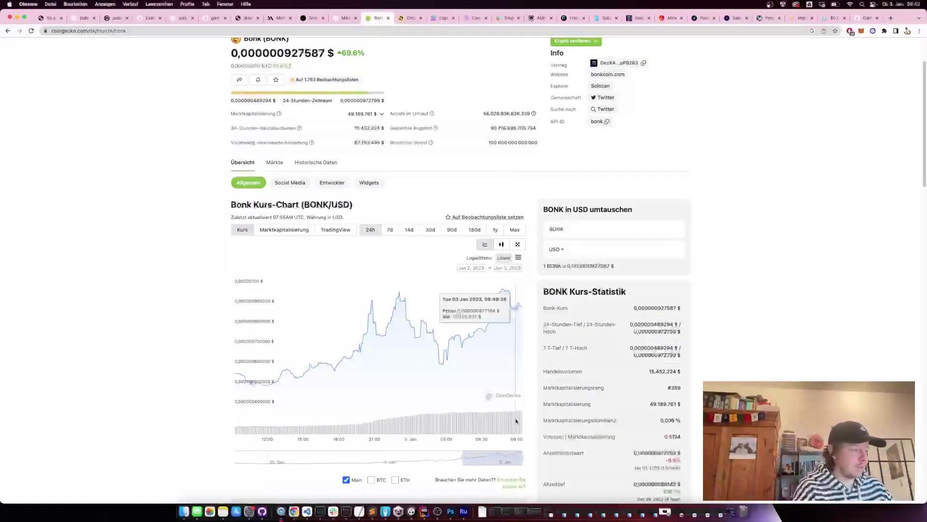
scroll(538, 376, down, 10)
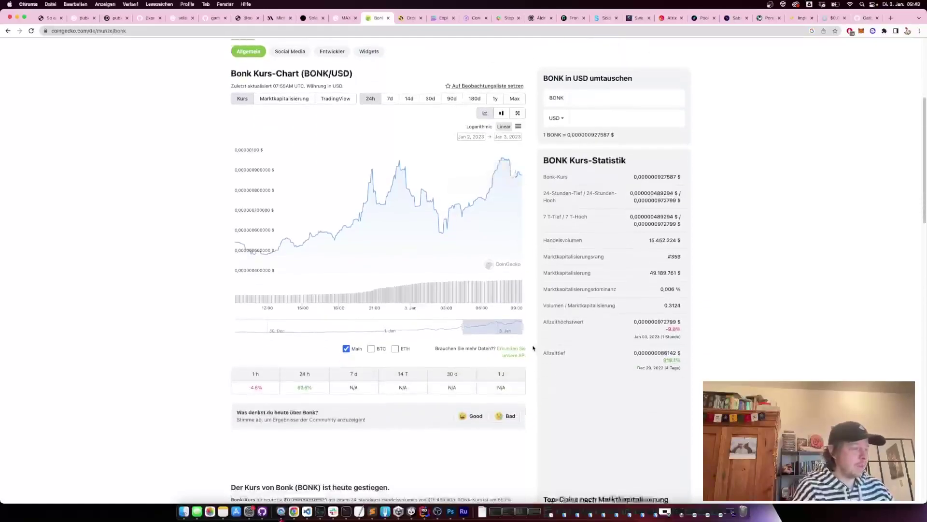
scroll(533, 347, down, 1)
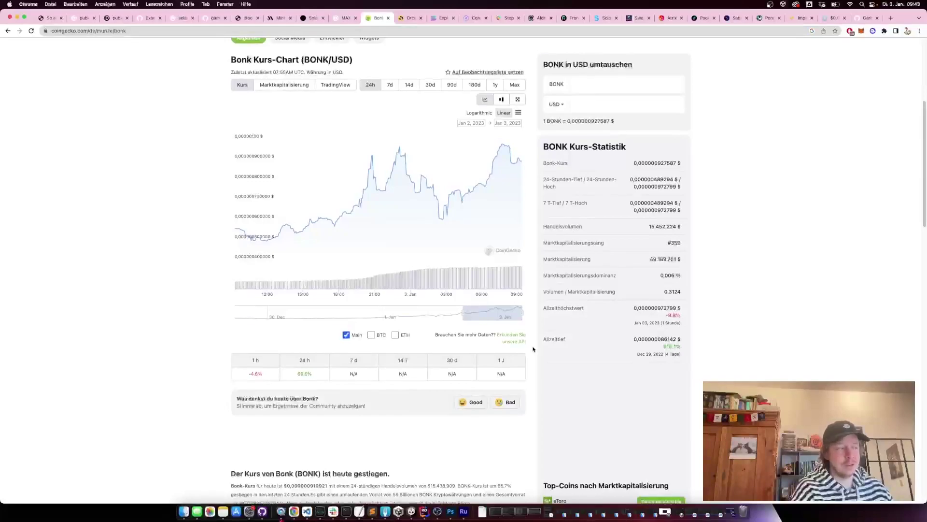
scroll(533, 349, down, 1)
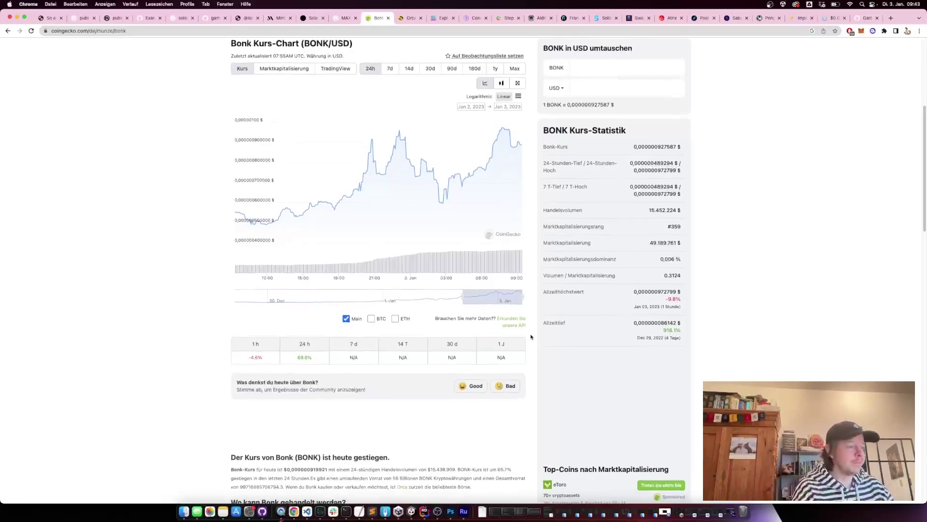
scroll(530, 336, down, 3)
scroll(527, 346, up, 5)
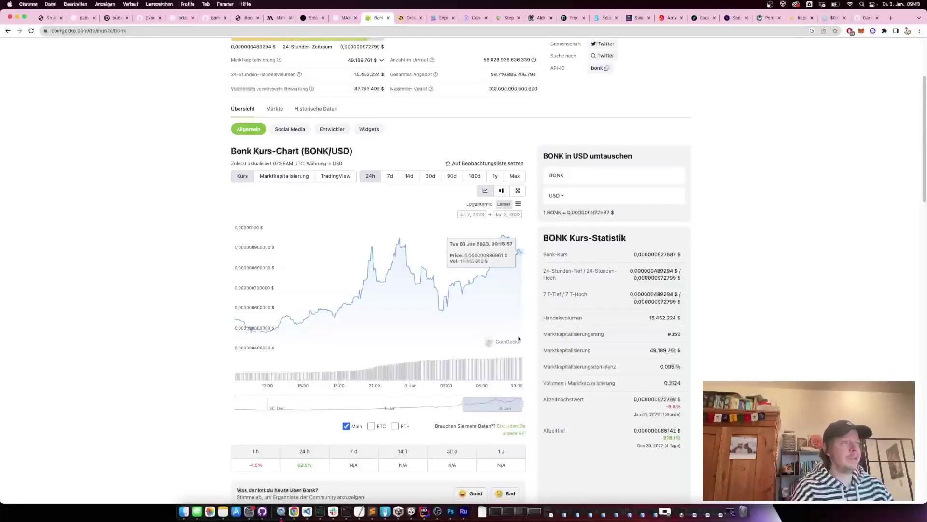
click(409, 19)
Step: Show the Whirlpools explore list and start a deposit into the BONK/SOL pool
click(126, 56)
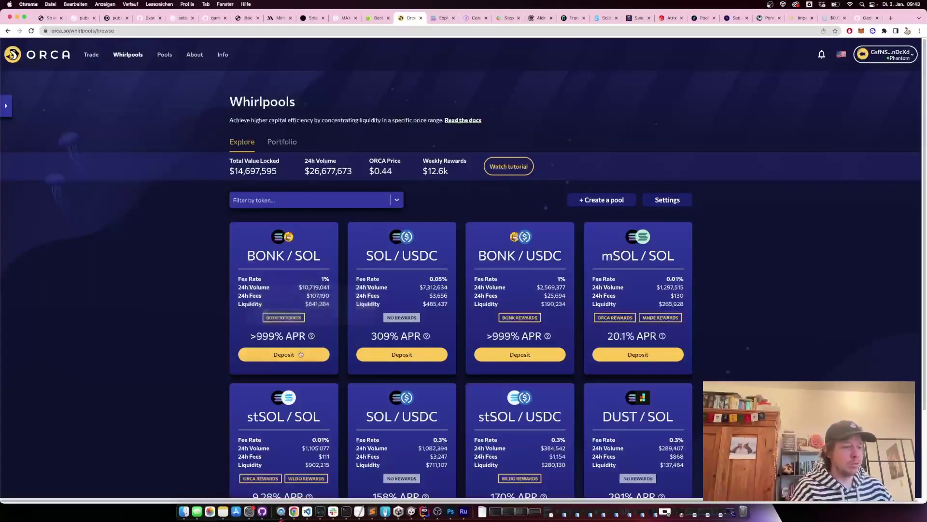
click(273, 355)
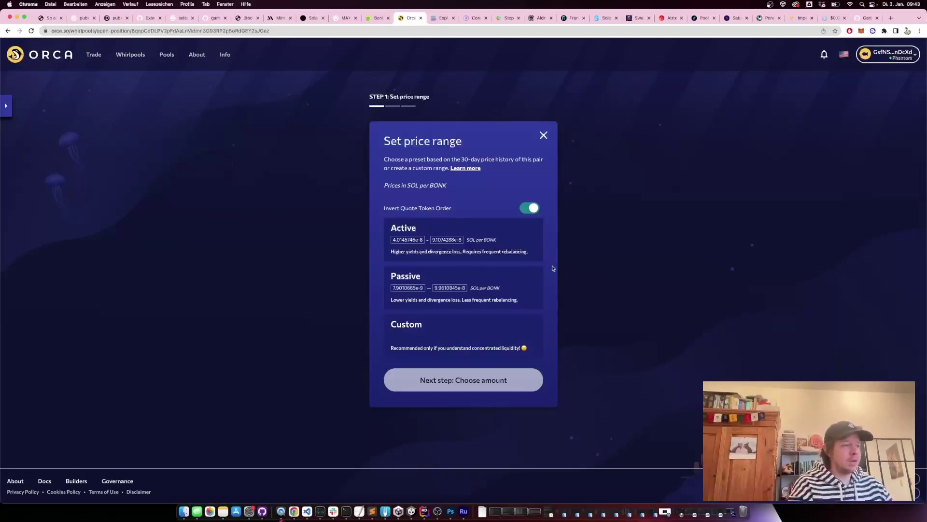
Step: Choose the Custom preset and narrow the range handles to about -7% to +6%, giving 28.91x leverage
click(500, 343)
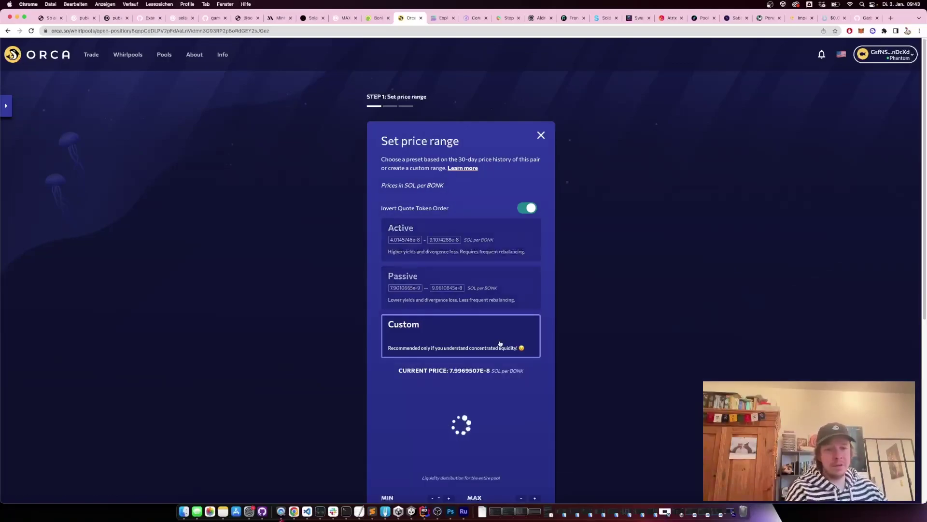
scroll(571, 289, down, 5)
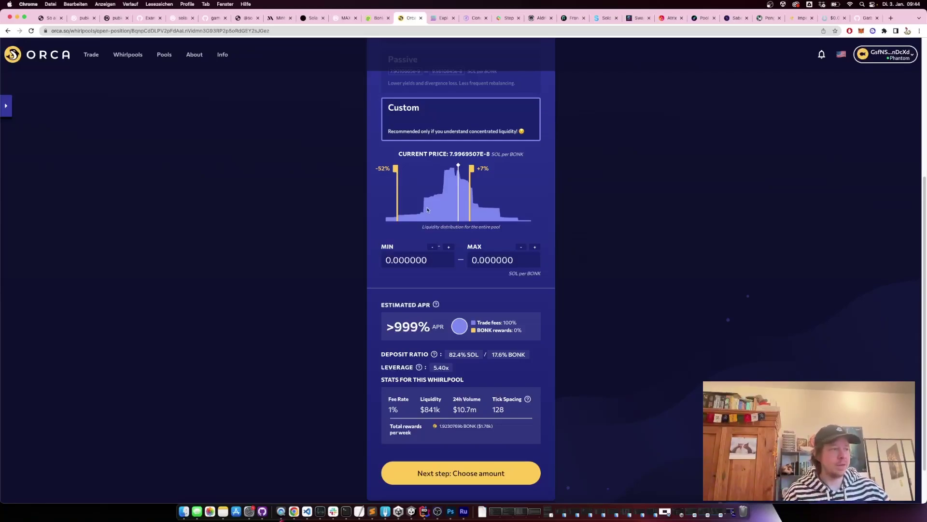
drag(397, 193, 433, 194)
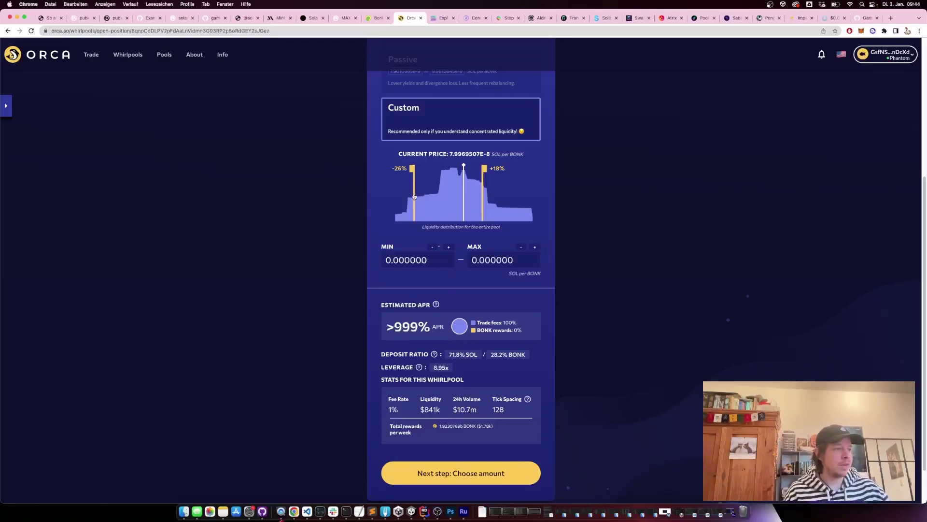
drag(422, 196, 450, 194)
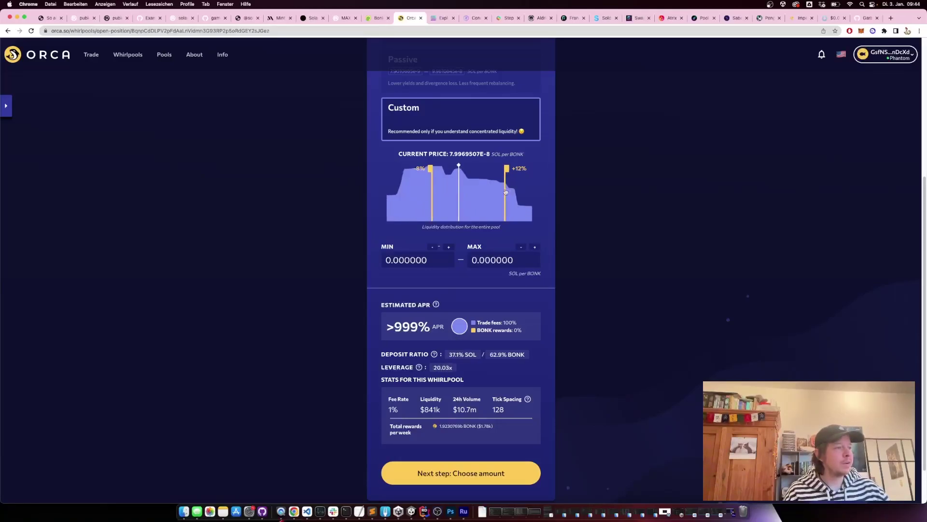
drag(506, 192, 481, 193)
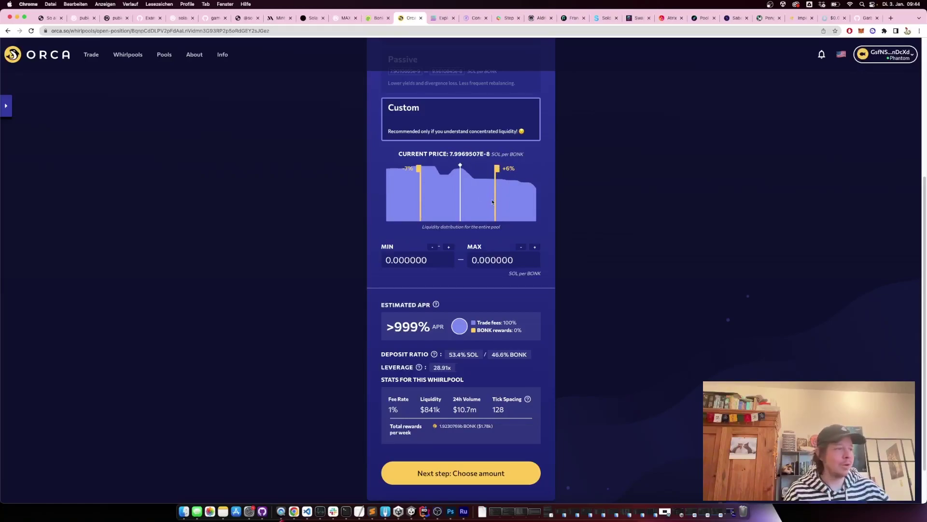
drag(434, 368, 448, 368)
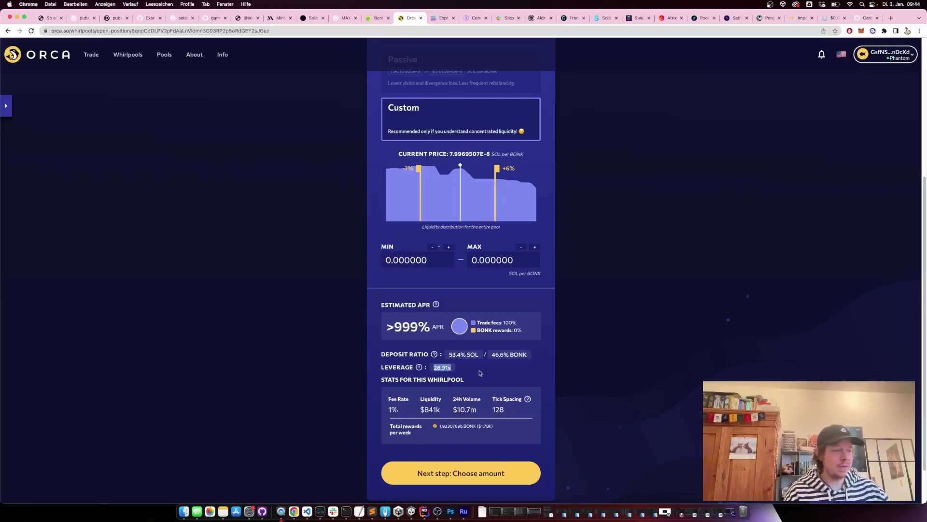
scroll(551, 338, up, 3)
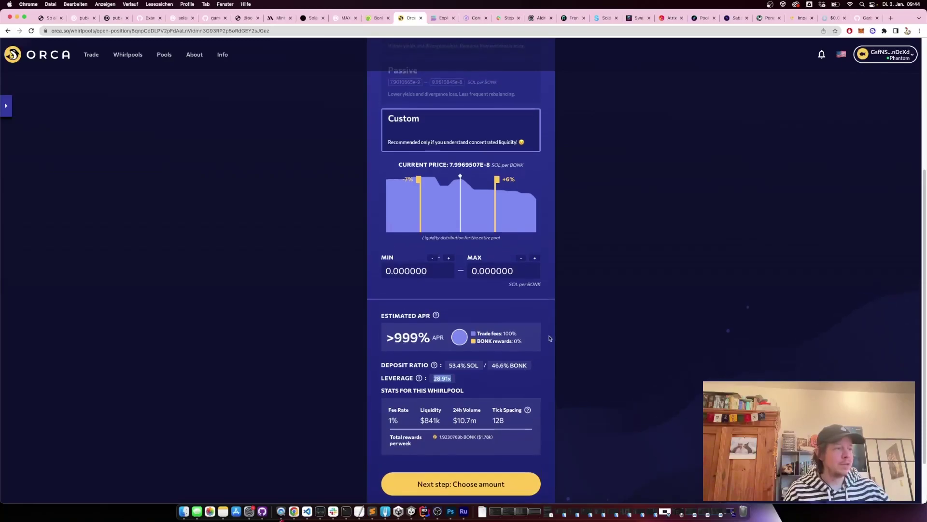
scroll(551, 337, down, 3)
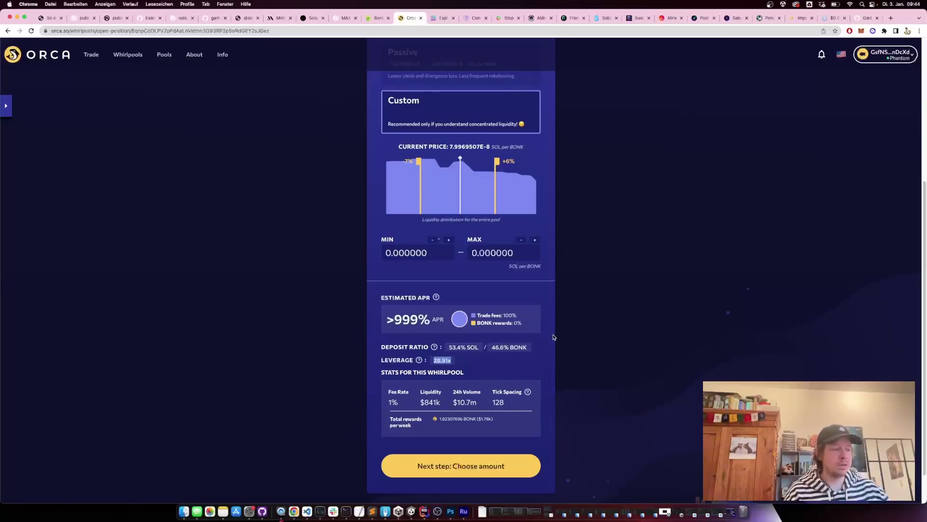
scroll(551, 312, up, 3)
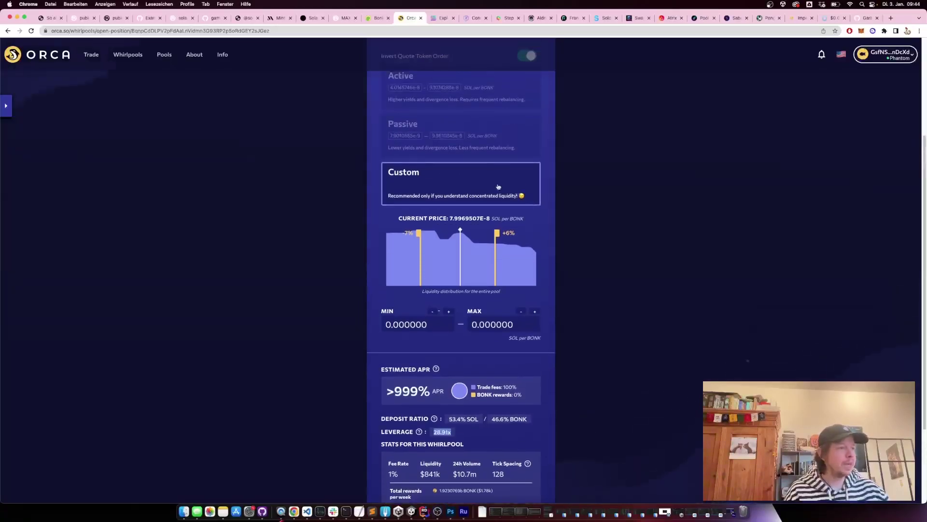
Step: Switch to the Passive price range and enter 1 SOL, pairing with 1896634.97 BONK ($13.52)
click(483, 137)
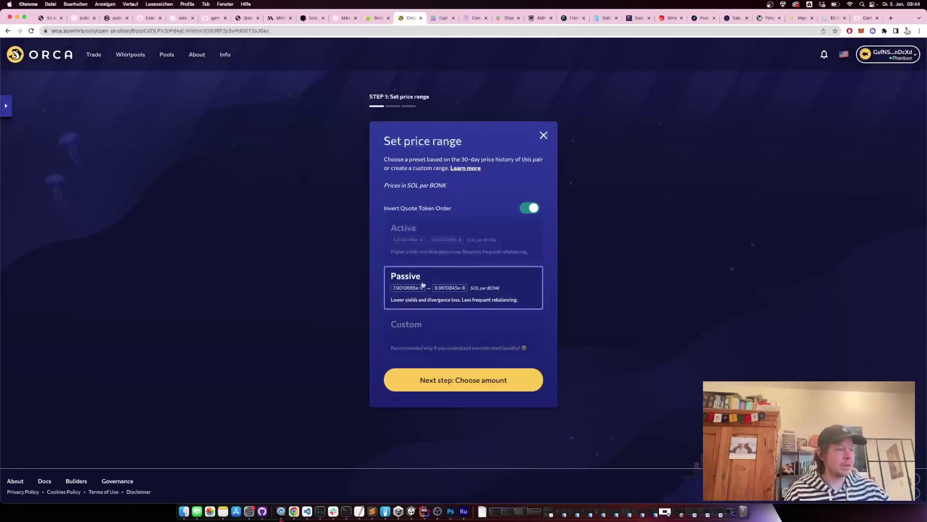
click(464, 380)
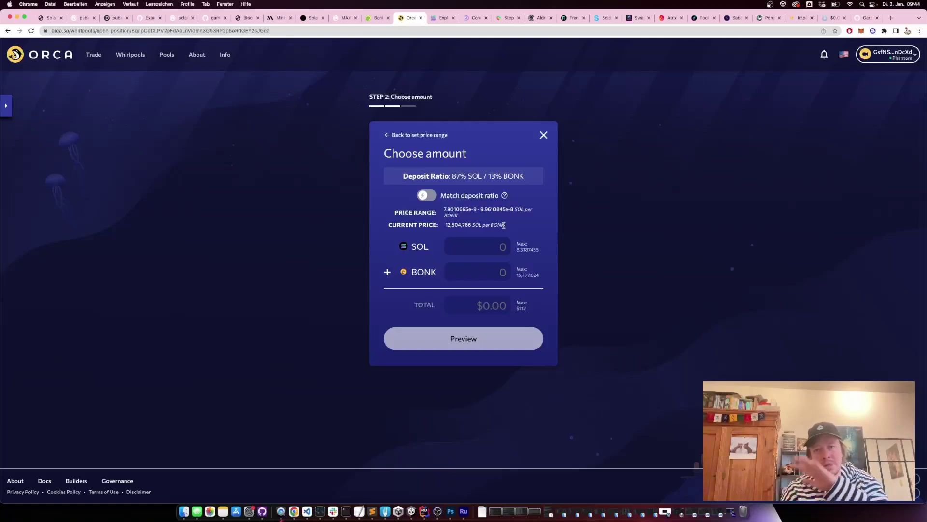
click(498, 247)
text(1)
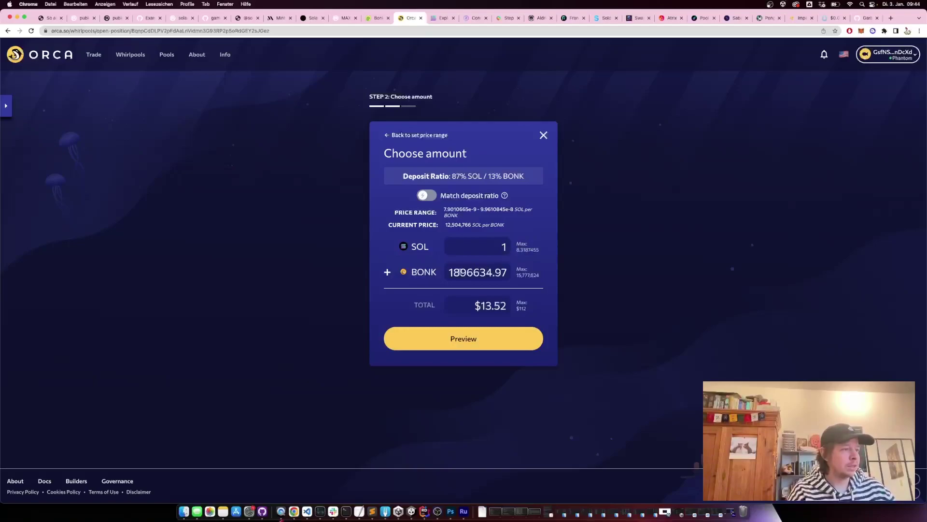
drag(473, 272, 452, 272)
Step: Preview the $13.52 deposit at >999% APR, confirm it, and approve it in Phantom
click(575, 307)
click(504, 346)
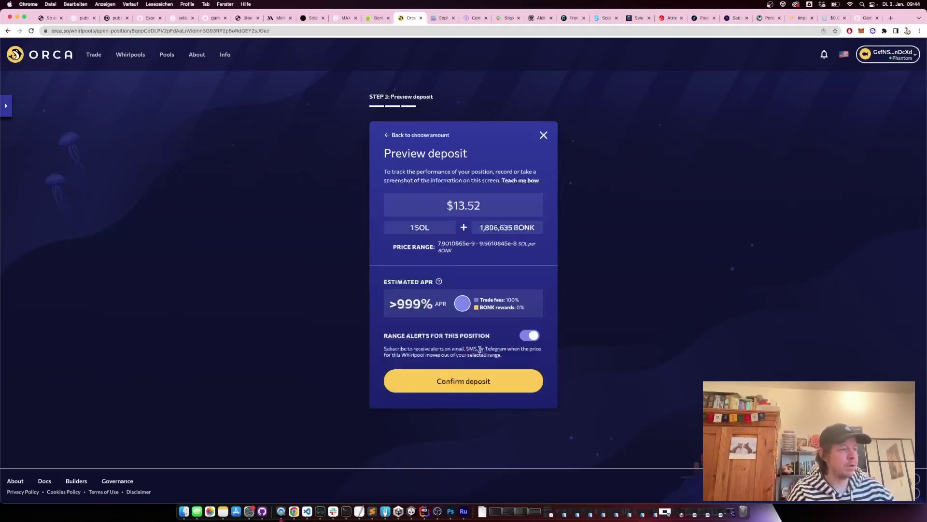
drag(391, 304, 454, 306)
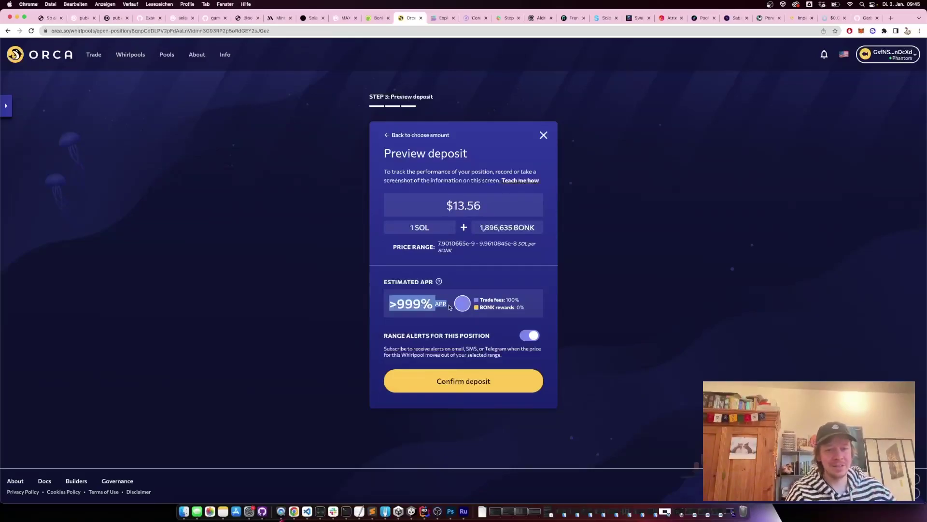
click(449, 306)
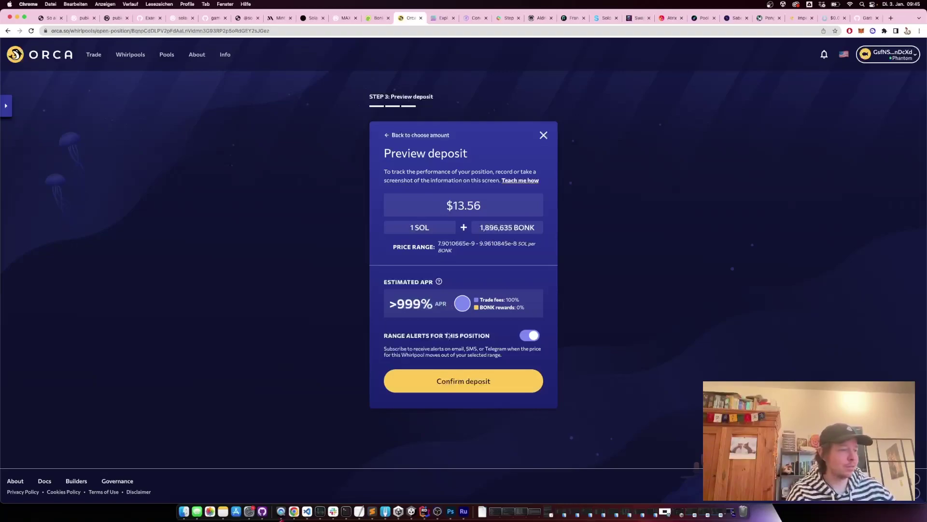
click(469, 379)
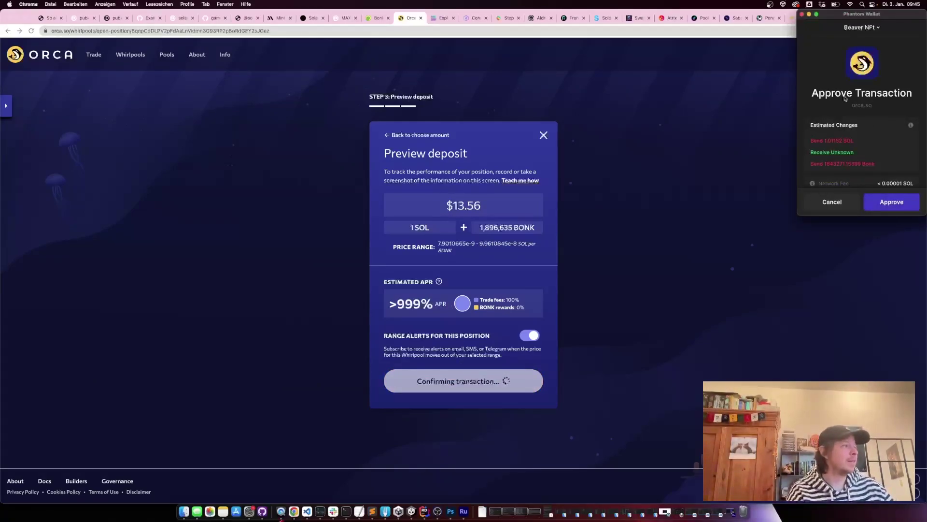
click(895, 206)
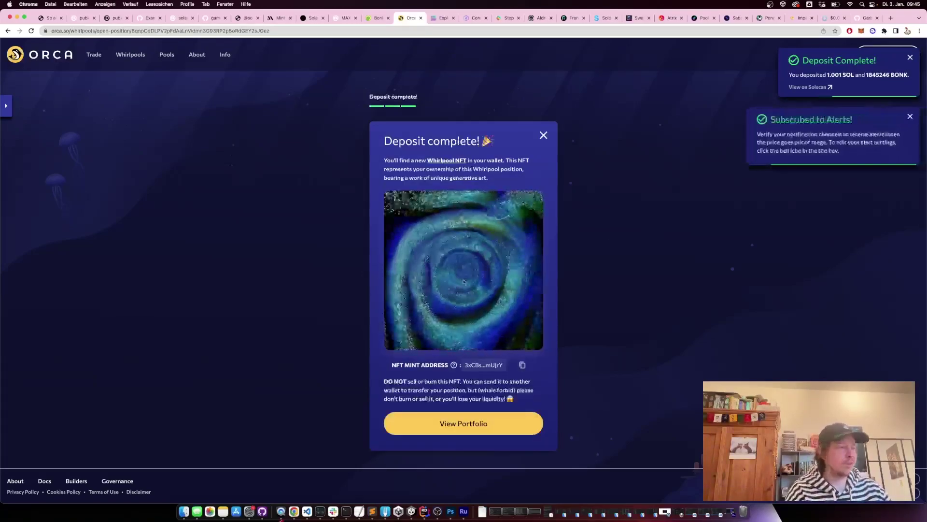
click(439, 19)
scroll(379, 161, down, 15)
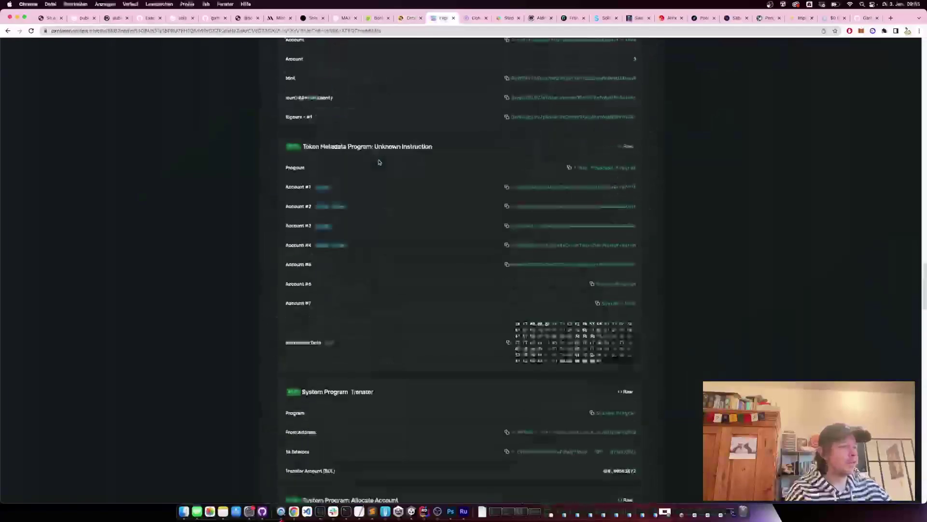
scroll(420, 192, down, 8)
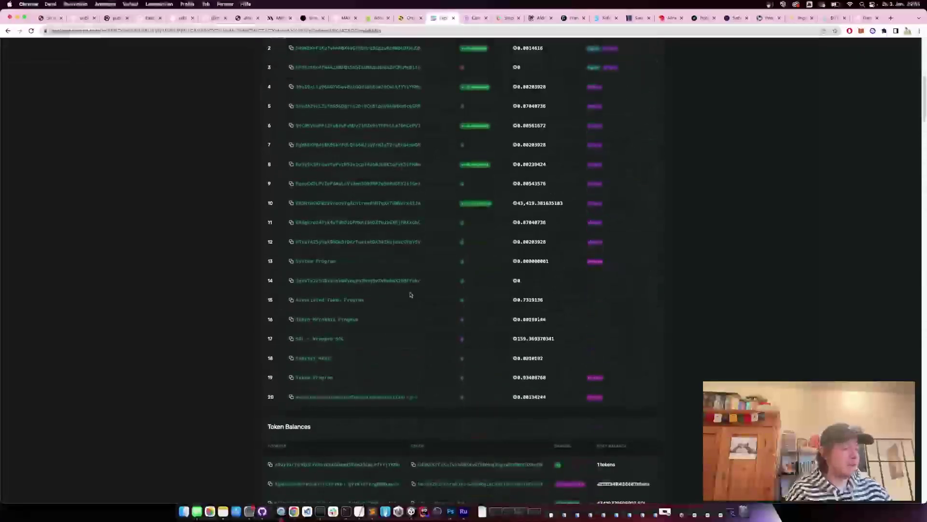
double_click(416, 397)
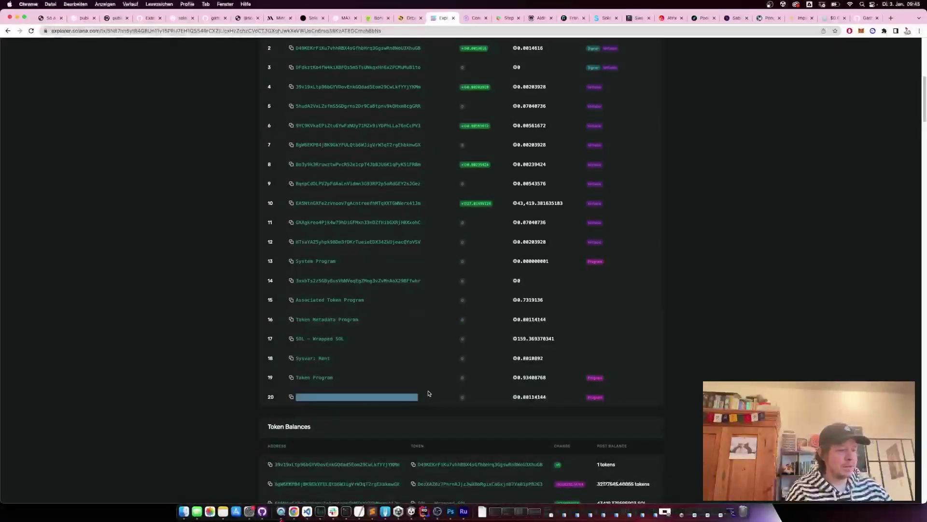
scroll(449, 363, down, 5)
triple_click(546, 245)
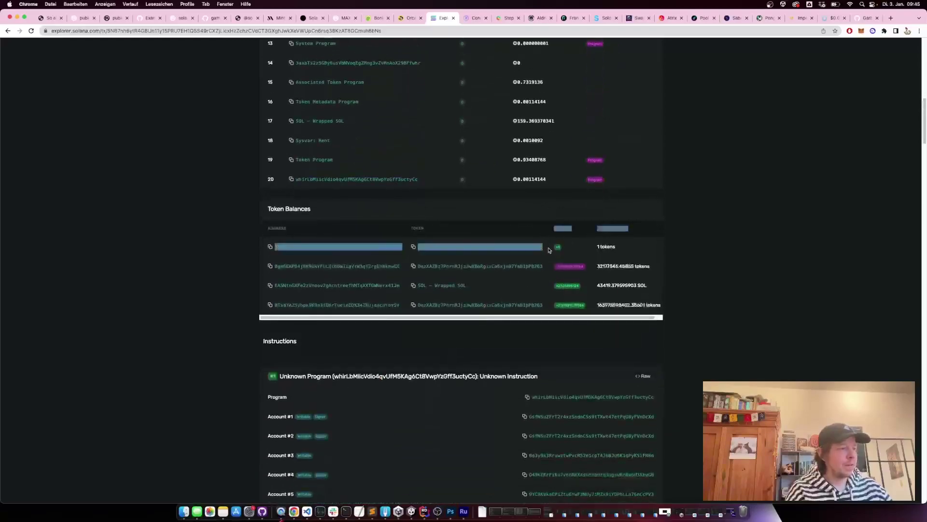
click(549, 248)
drag(548, 249, 413, 246)
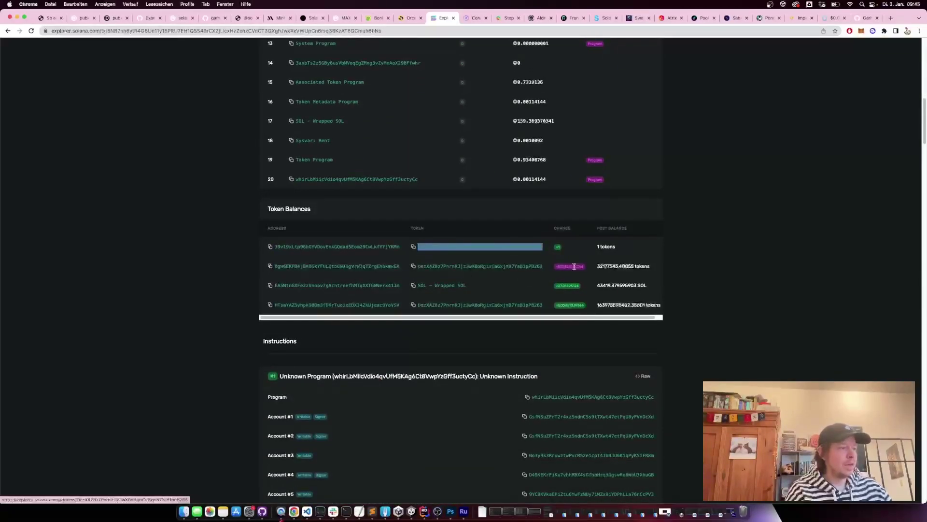
drag(549, 268, 585, 268)
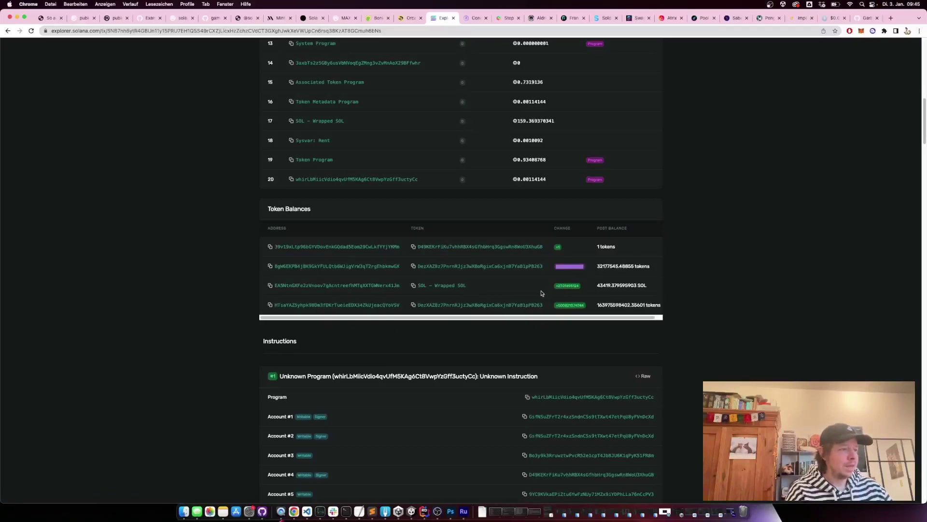
scroll(542, 294, down, 12)
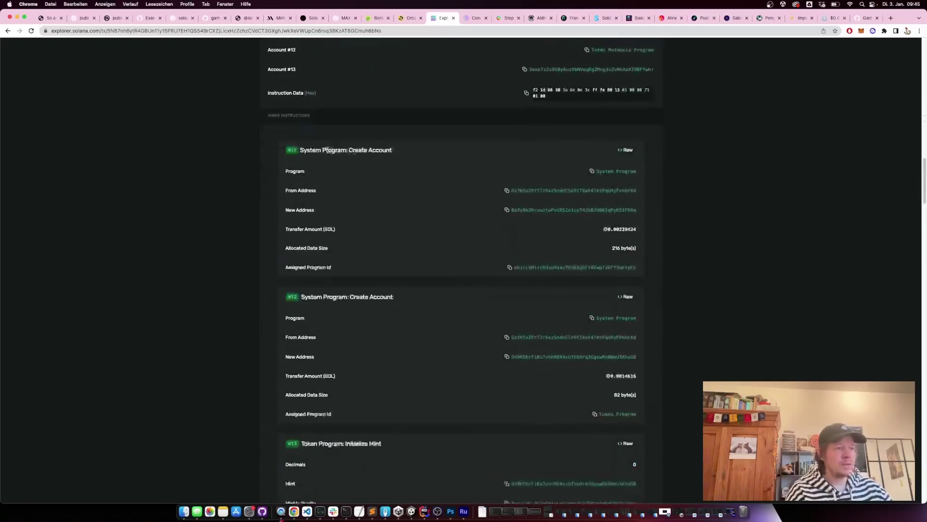
triple_click(325, 151)
triple_click(350, 297)
scroll(366, 295, down, 3)
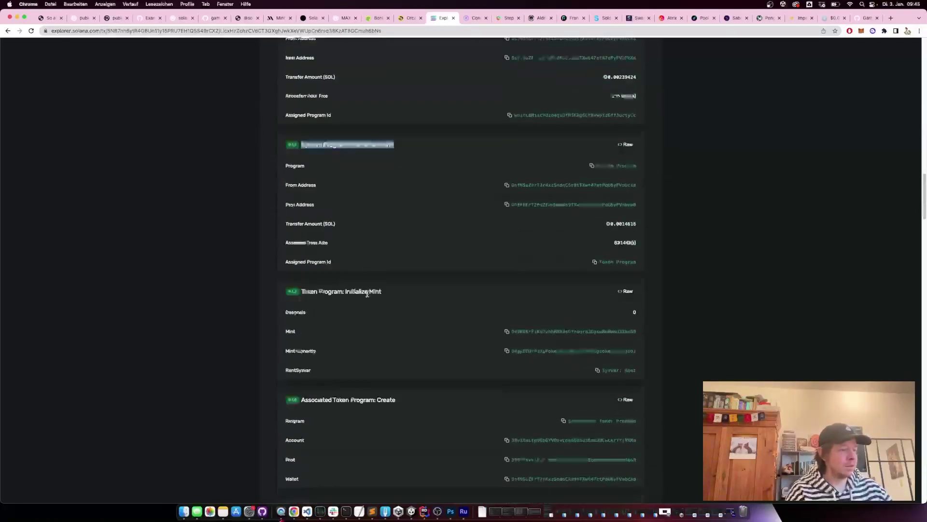
triple_click(355, 292)
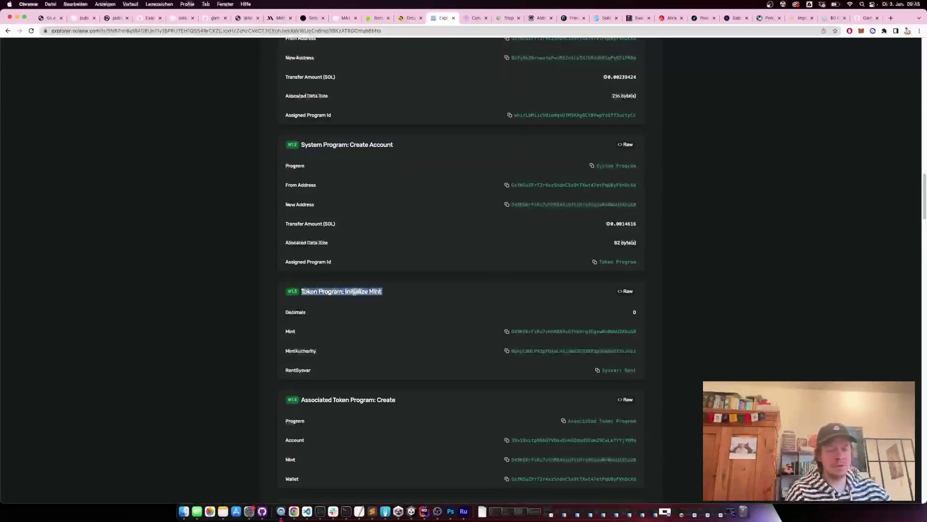
scroll(355, 291, down, 3)
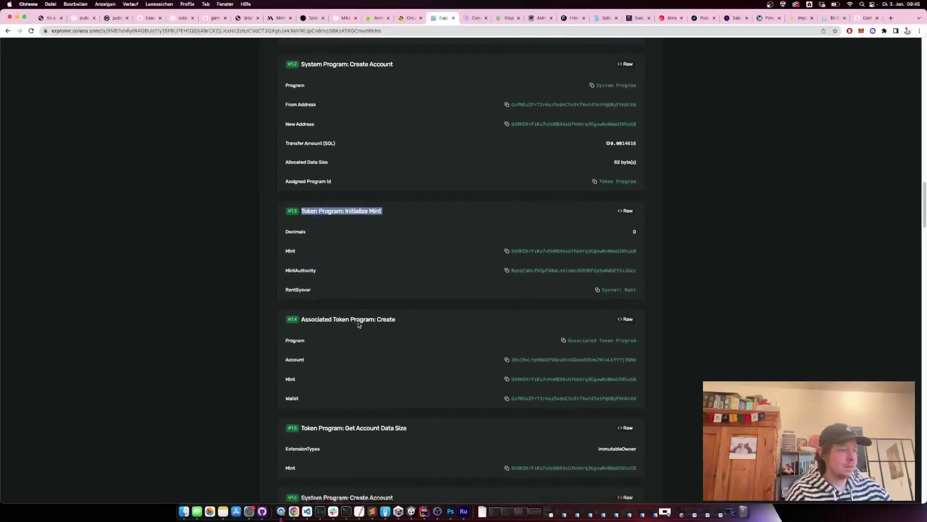
click(358, 324)
triple_click(358, 318)
triple_click(359, 317)
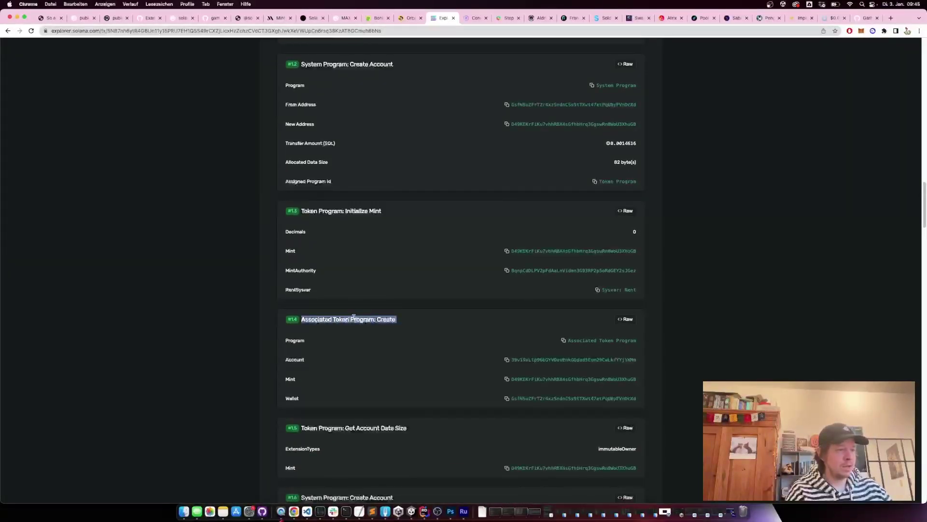
scroll(358, 317, down, 10)
scroll(362, 288, down, 6)
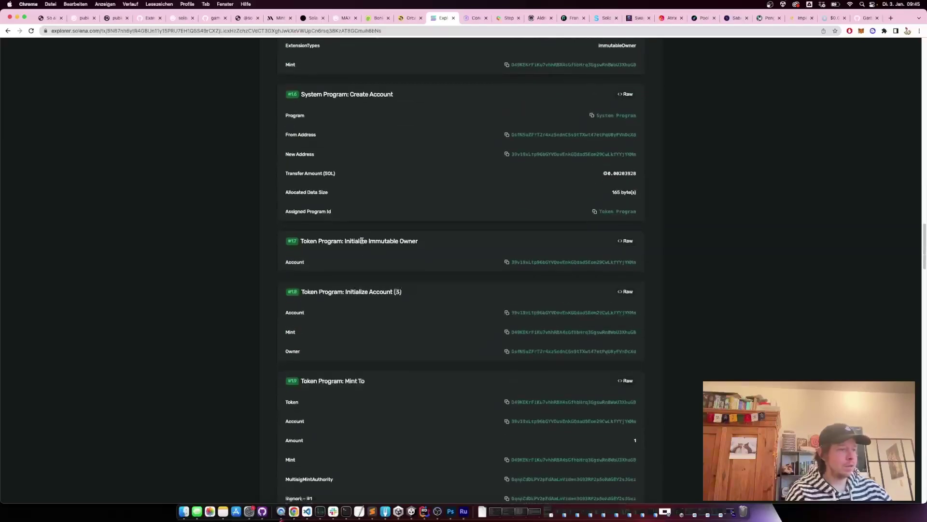
drag(361, 240, 375, 240)
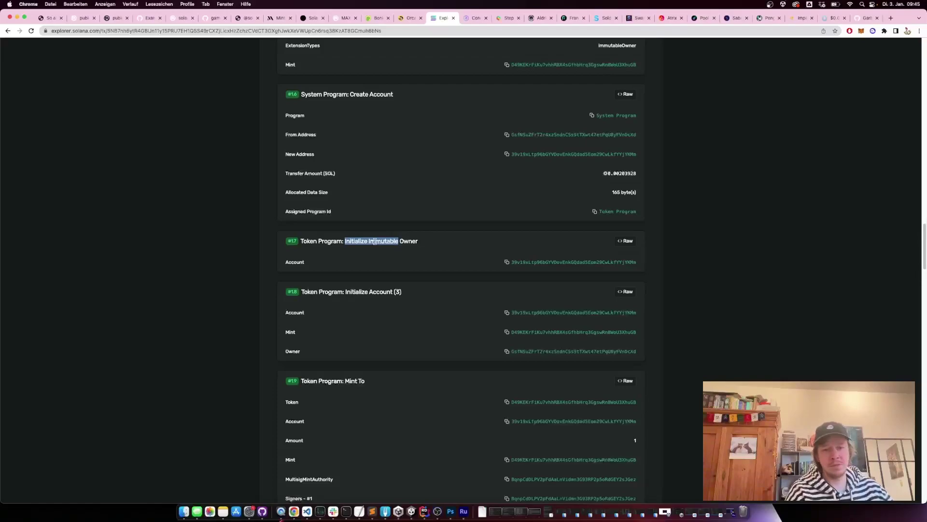
drag(376, 240, 360, 242)
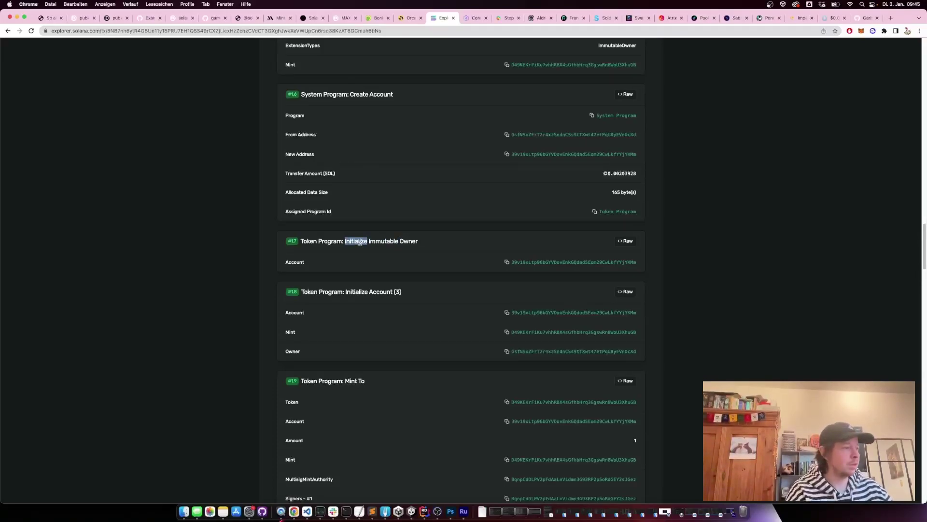
scroll(360, 242, down, 8)
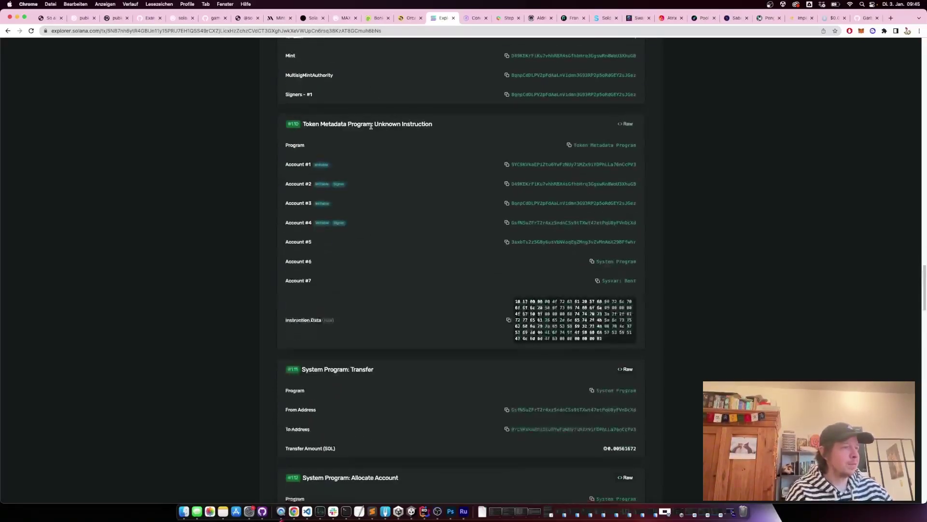
triple_click(372, 127)
scroll(421, 203, down, 6)
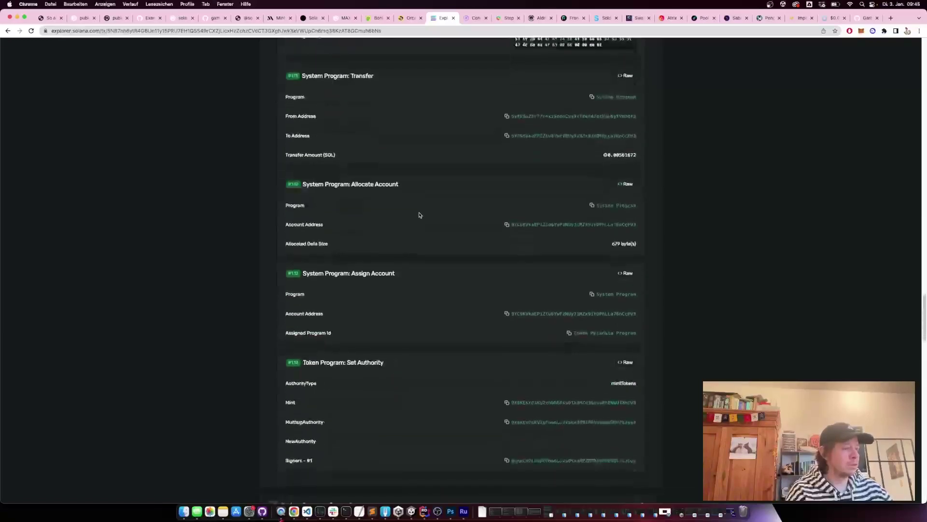
scroll(419, 215, down, 16)
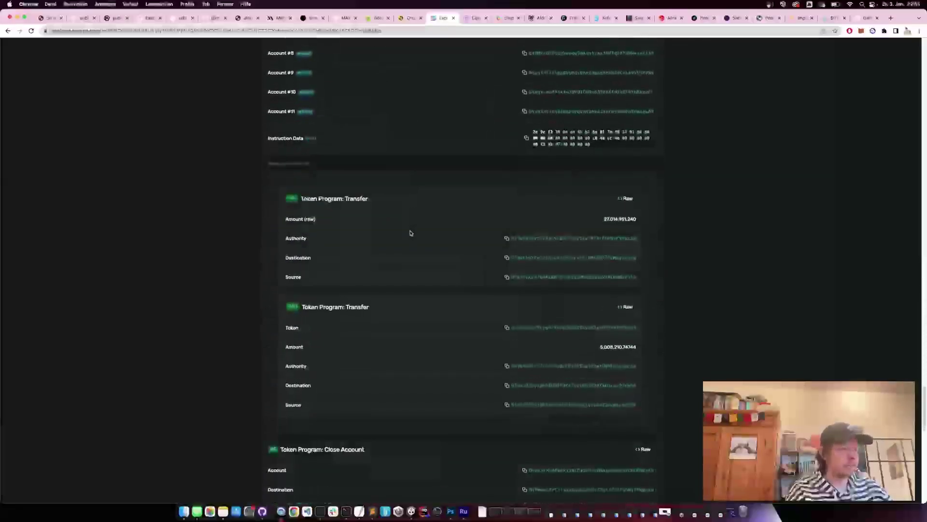
scroll(410, 233, down, 15)
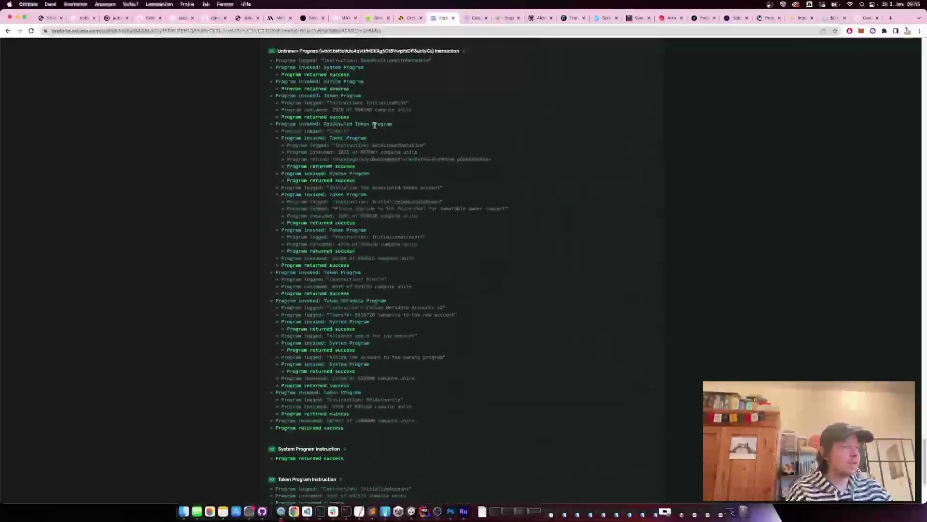
drag(345, 103, 407, 104)
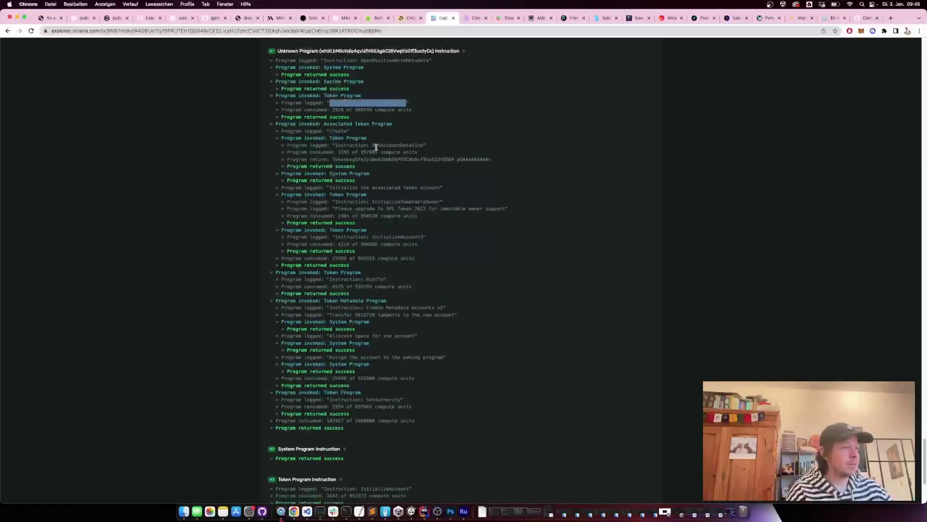
scroll(391, 256, down, 5)
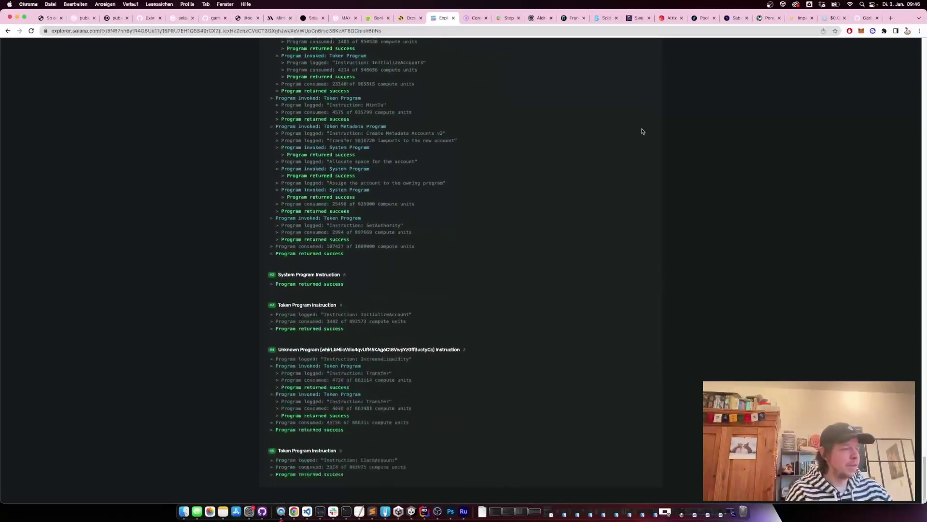
Step: Close the deposit dialog, view the two in-range BONK/SOL portfolio positions, then move to Raydium
click(411, 19)
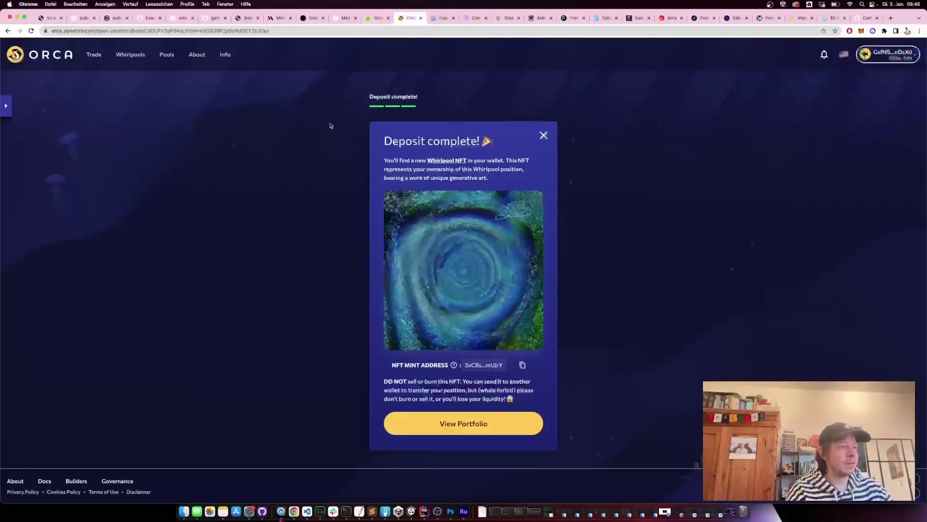
click(543, 135)
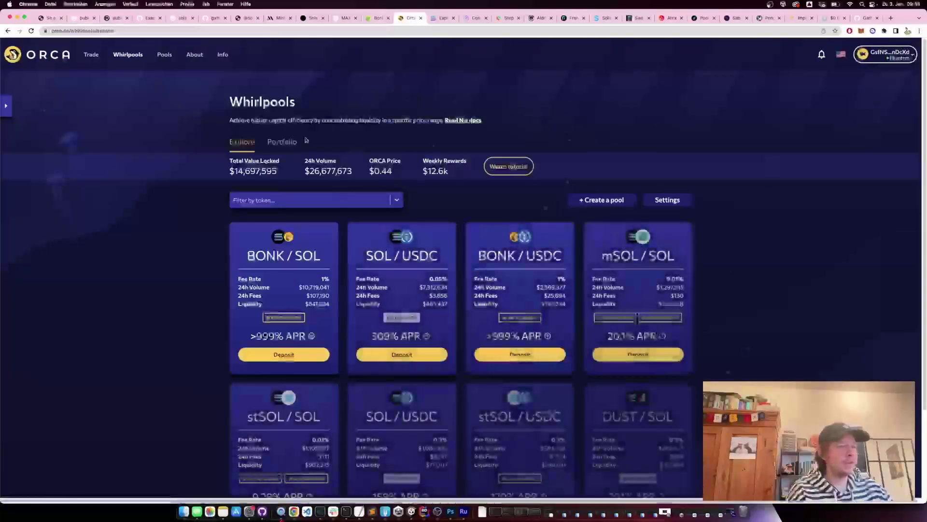
click(282, 140)
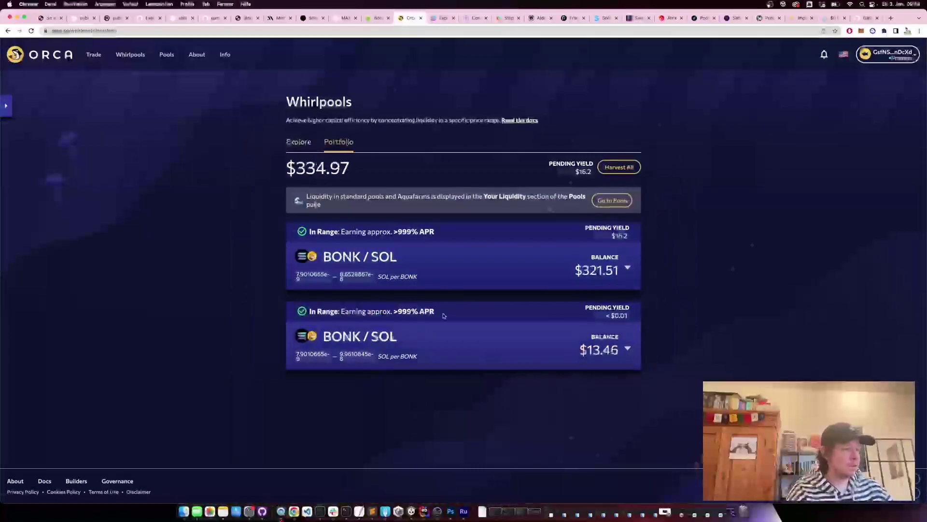
mouse_move(619, 315)
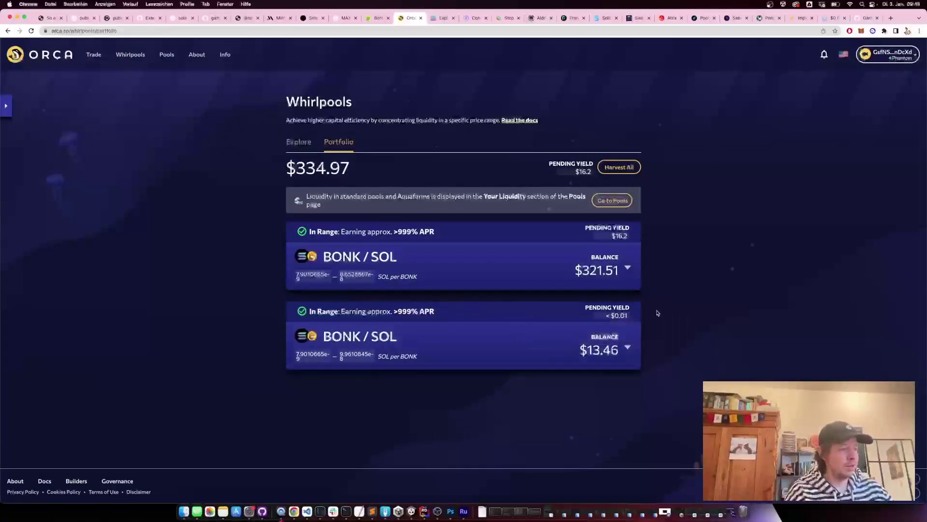
mouse_move(617, 315)
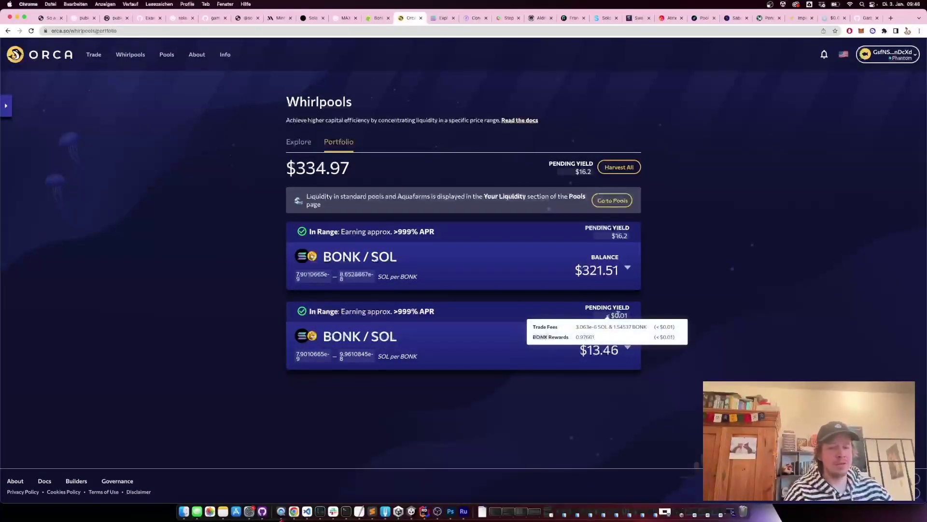
click(472, 19)
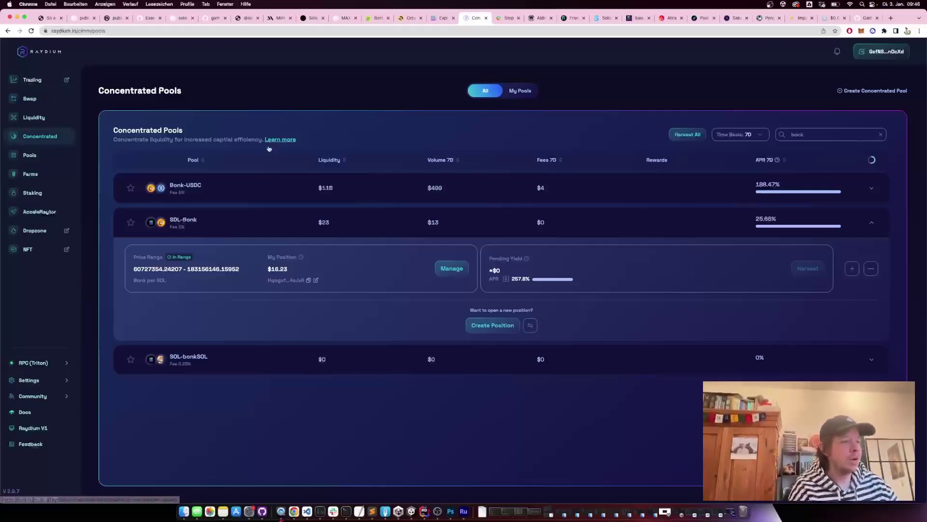
triple_click(148, 269)
click(298, 272)
triple_click(309, 267)
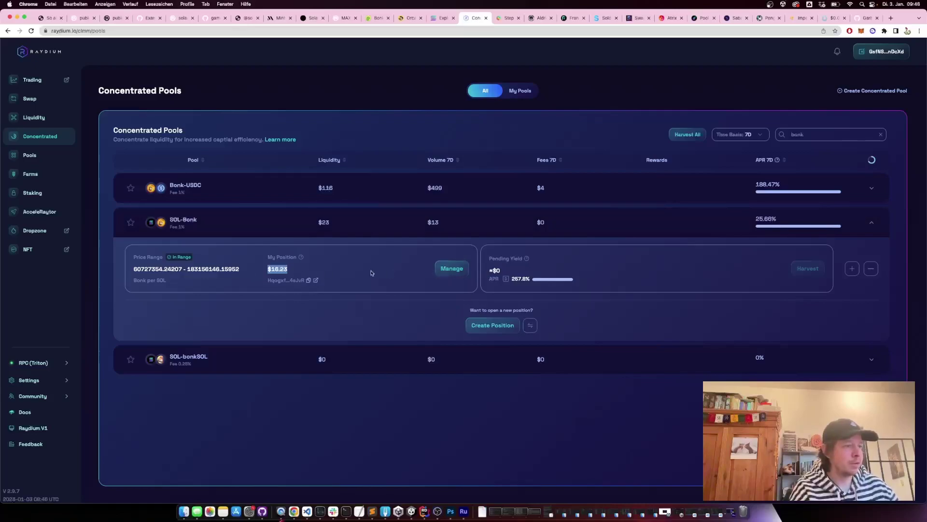
click(536, 269)
drag(488, 269, 513, 273)
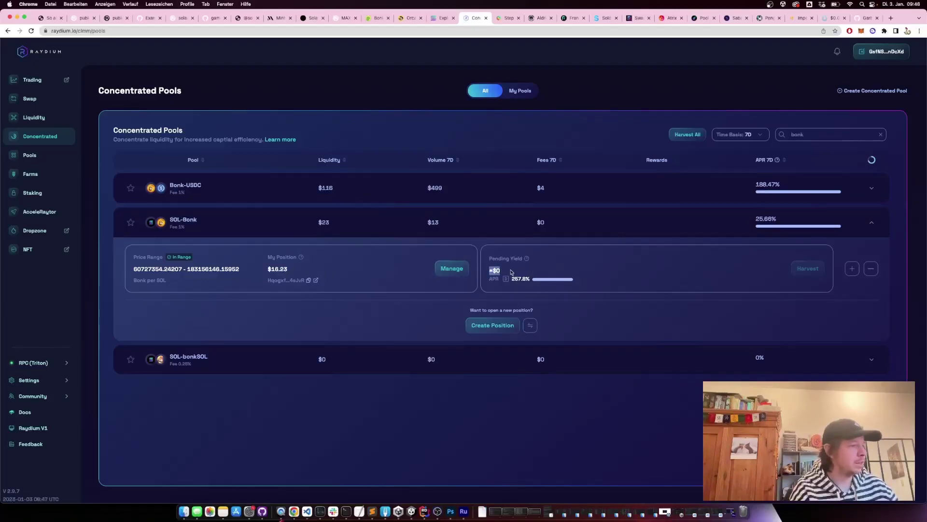
Step: Highlight Step Finance's AMM deprecation notice, then move on to the Aldrin pools page
click(507, 18)
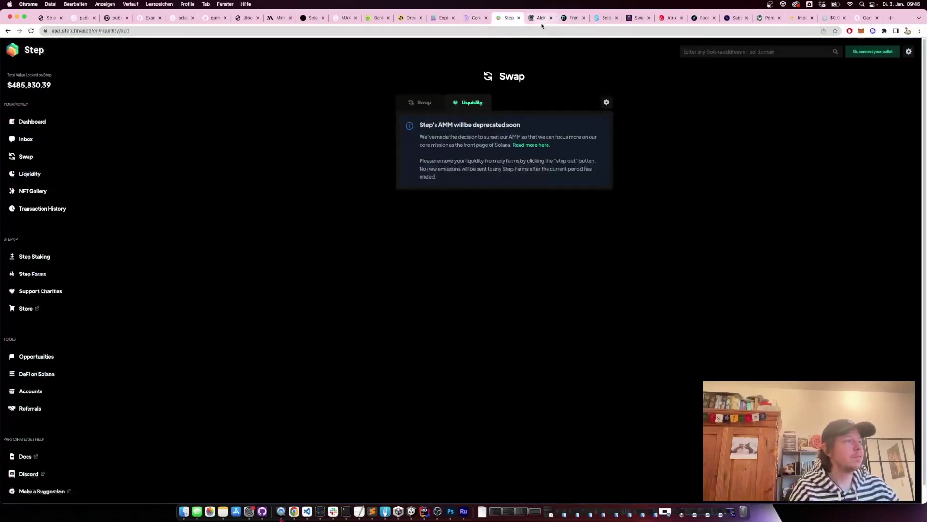
drag(419, 125, 462, 197)
click(455, 180)
drag(441, 153, 421, 138)
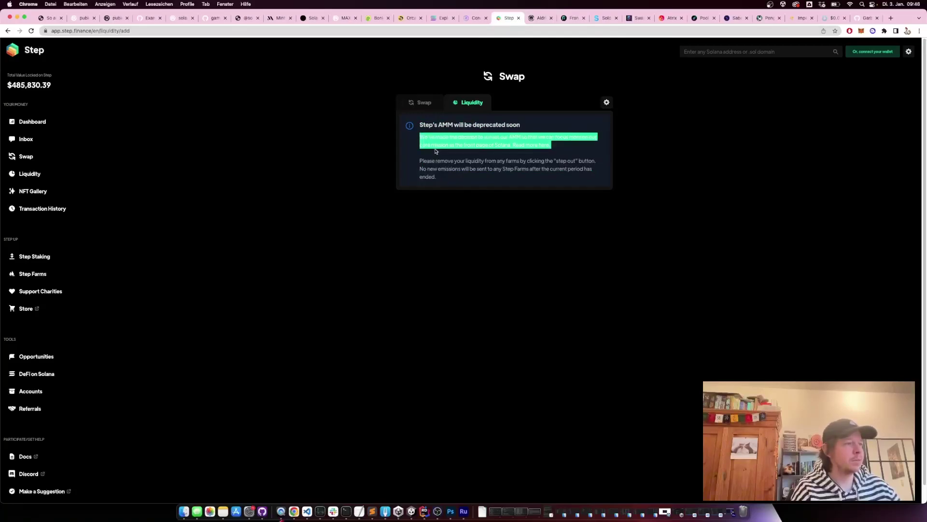
click(434, 147)
click(537, 19)
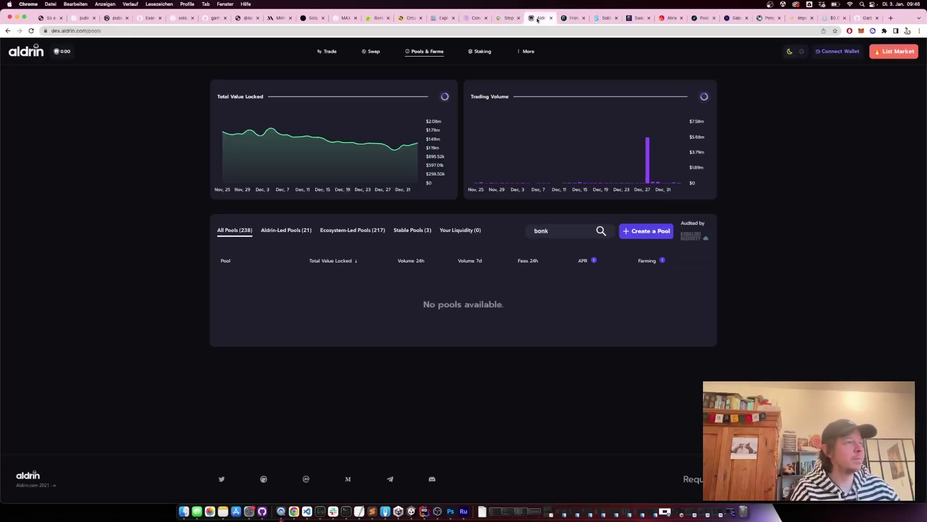
Step: Open Francium's leveraged farm strategies list from its Lending Pools page
click(571, 21)
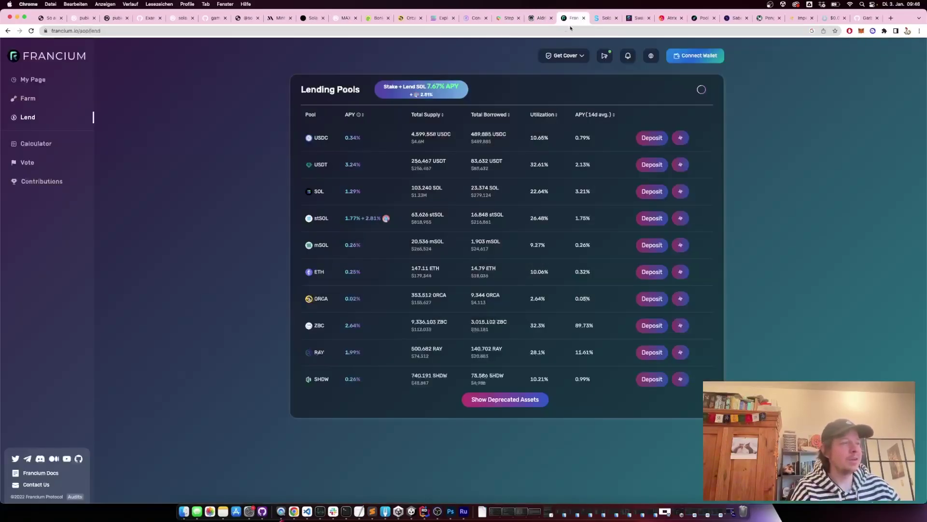
click(40, 99)
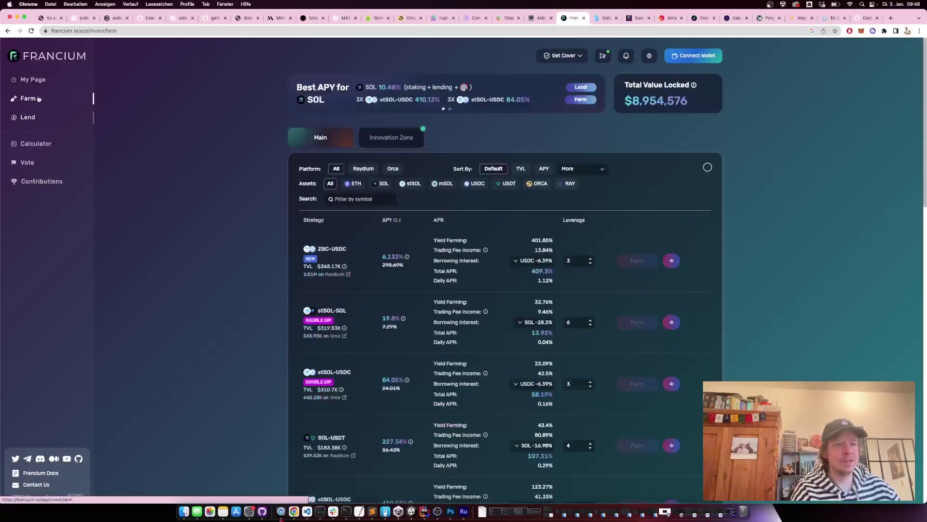
scroll(251, 188, down, 5)
scroll(250, 189, up, 3)
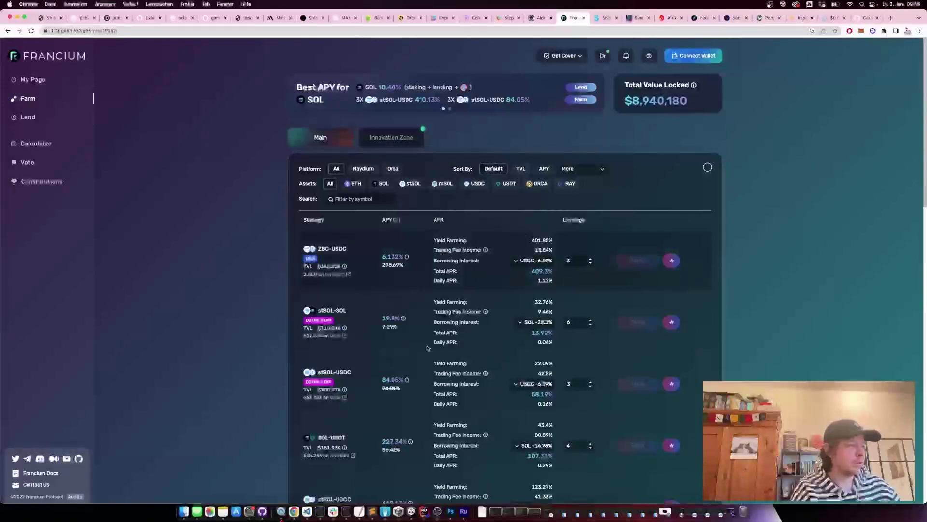
scroll(435, 260, down, 5)
scroll(451, 260, up, 5)
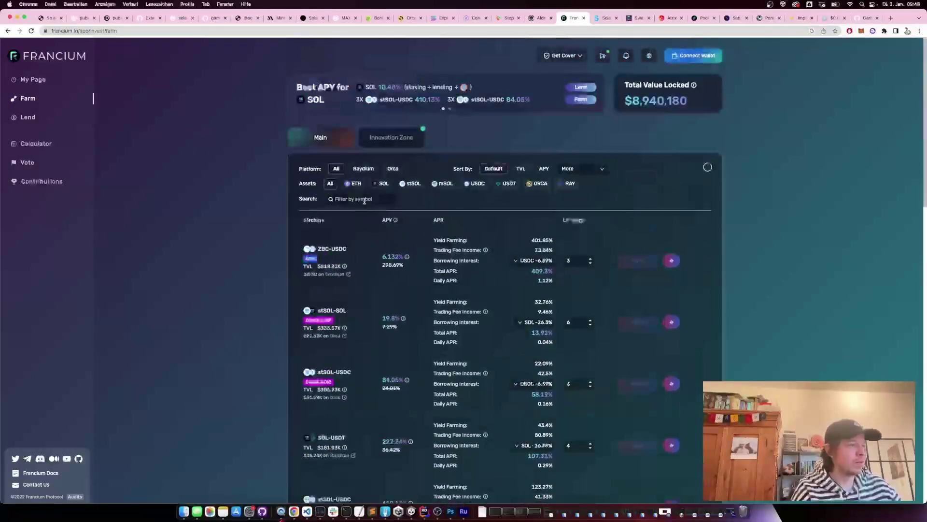
Step: Search the farms for 'bonk' and check the Innovation Zone tab as well
click(357, 199)
text(bonk)
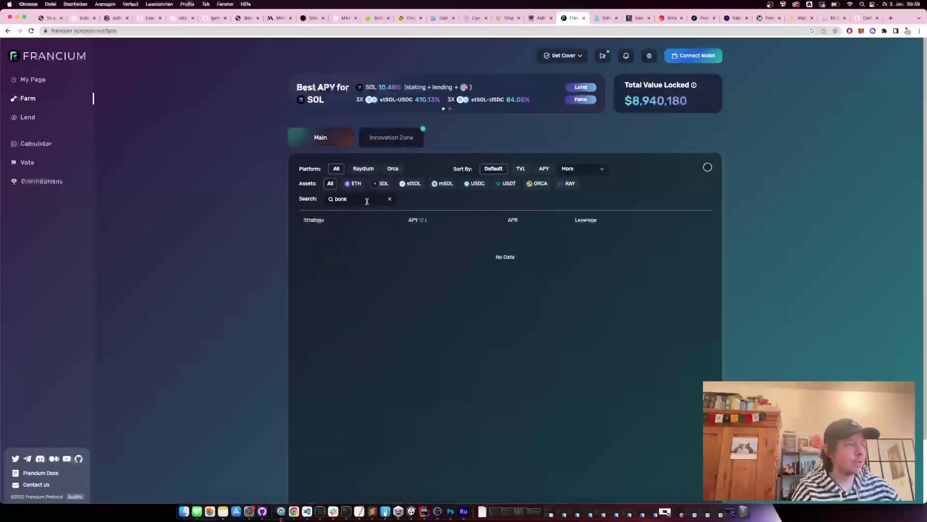
click(398, 143)
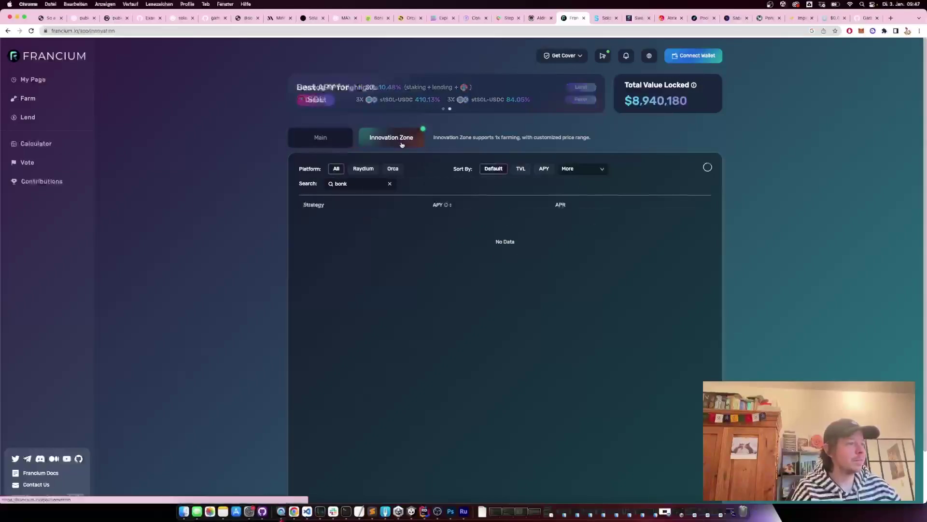
Step: Browse the Soldex, Cropper, Saber and Penguin pool lists, close Atrix, and reach the impermanent-loss article
click(606, 20)
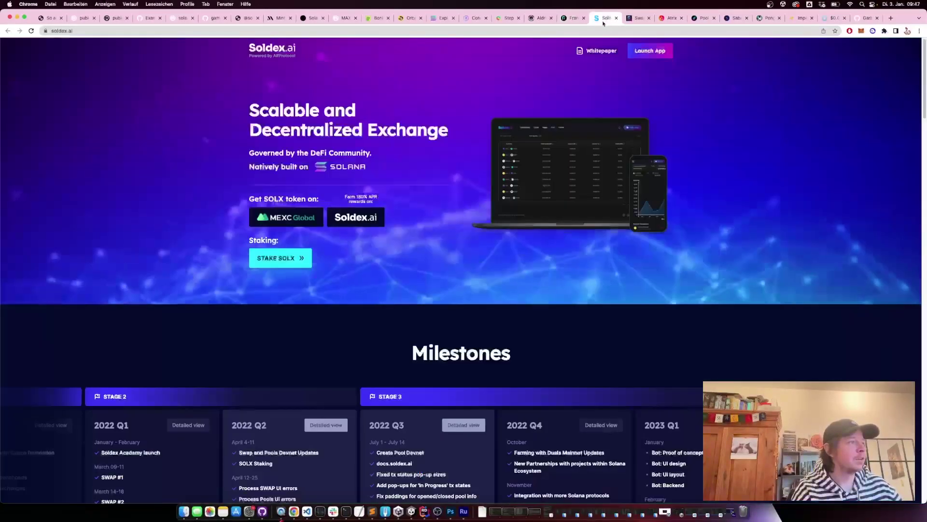
click(638, 20)
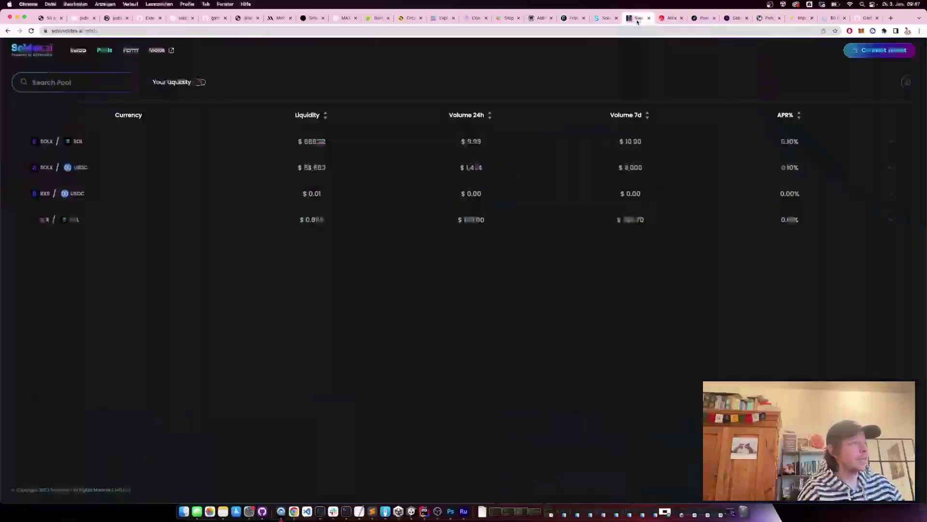
click(681, 19)
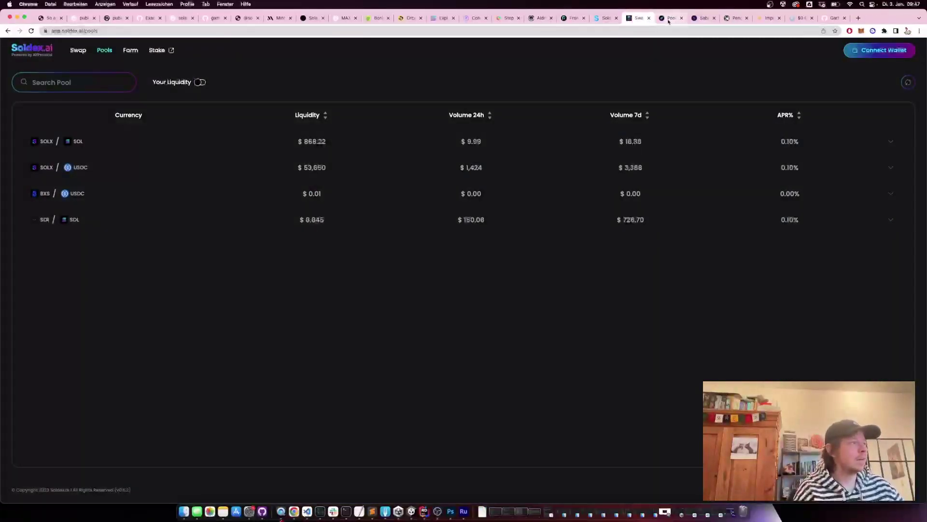
click(670, 20)
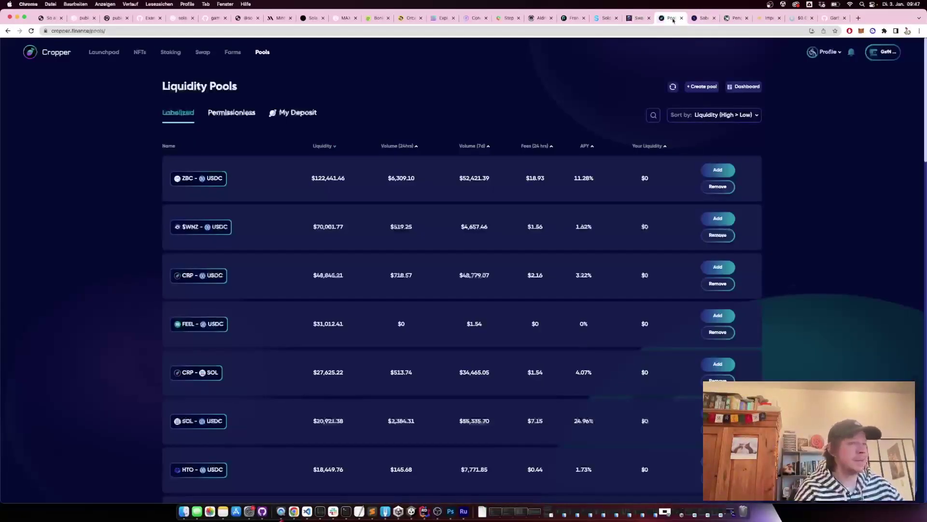
click(704, 20)
click(729, 19)
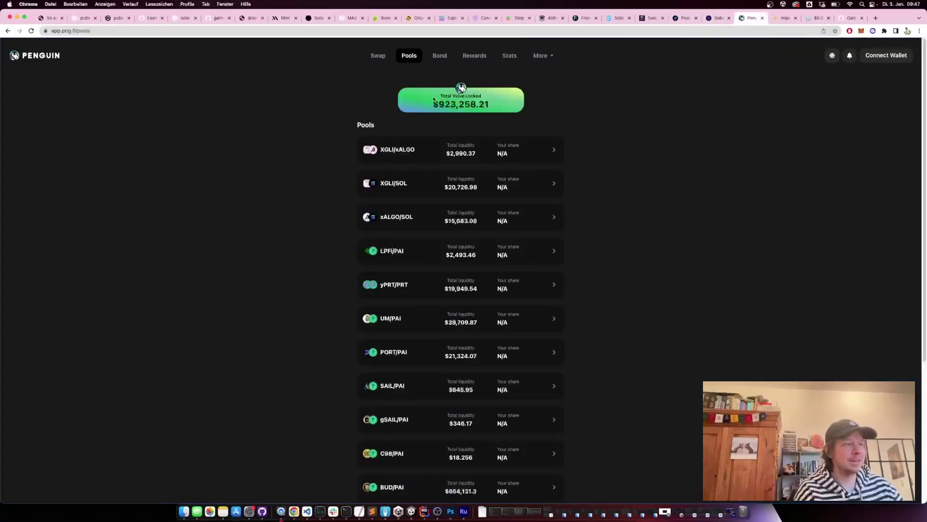
click(797, 21)
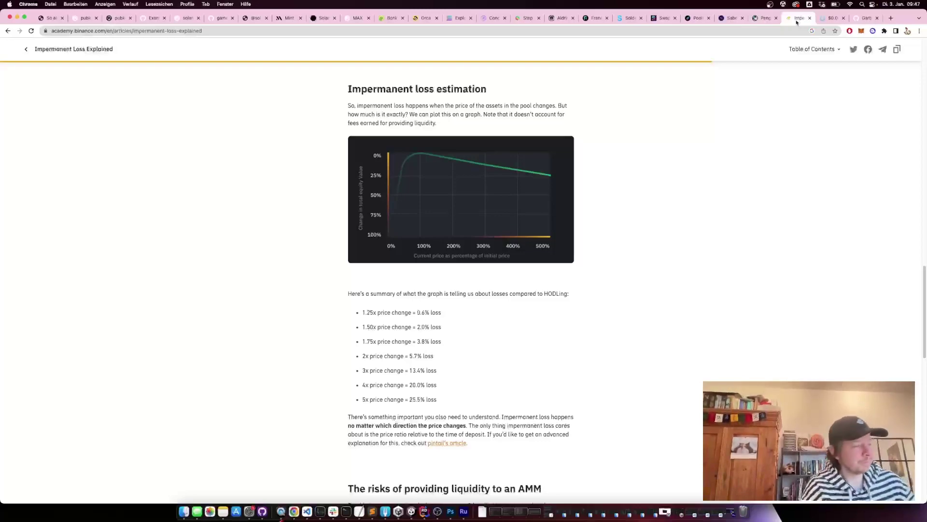
Step: Highlight the price-change loss list, the 5x line and its 25.5% loss figure
drag(595, 290, 569, 398)
click(570, 397)
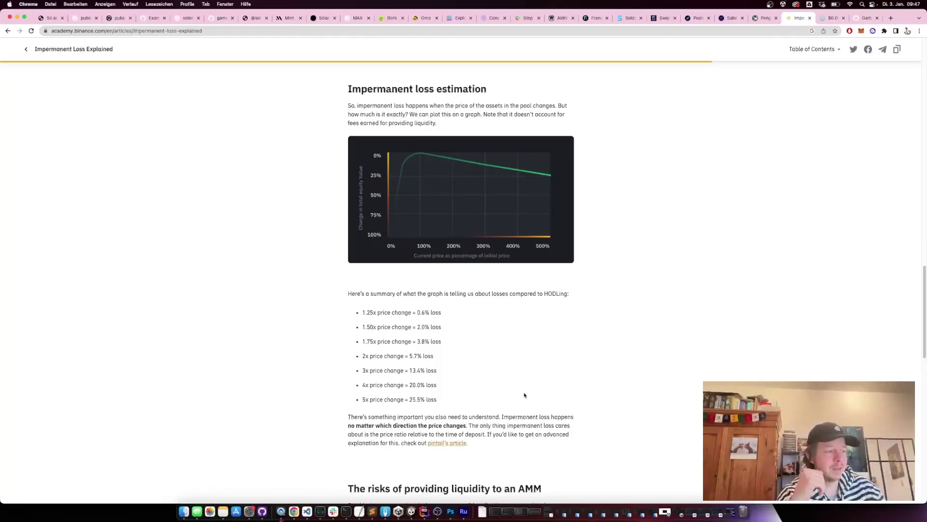
triple_click(459, 398)
click(454, 400)
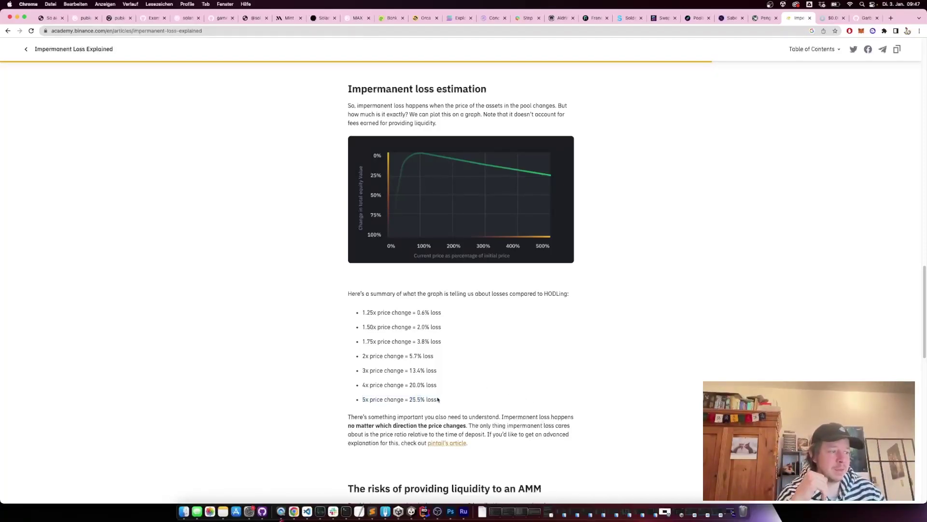
drag(437, 399, 410, 400)
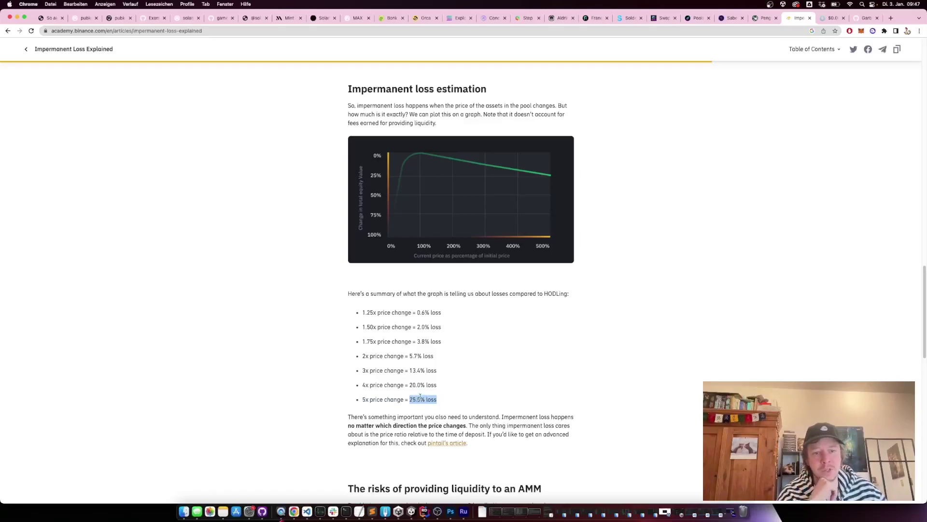
click(470, 396)
triple_click(470, 396)
click(457, 388)
Step: Highlight the '2x price change = 5.7% loss' line
triple_click(452, 360)
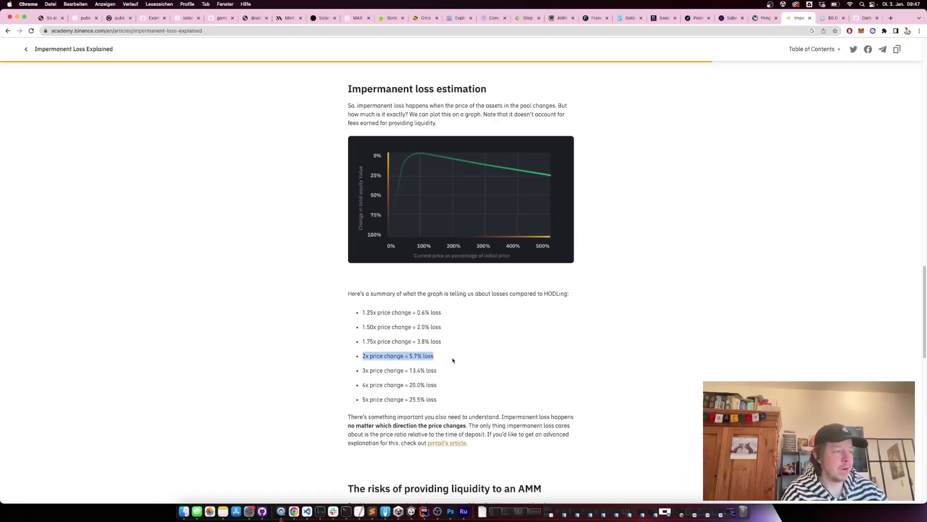
click(453, 360)
triple_click(453, 359)
click(454, 353)
triple_click(451, 358)
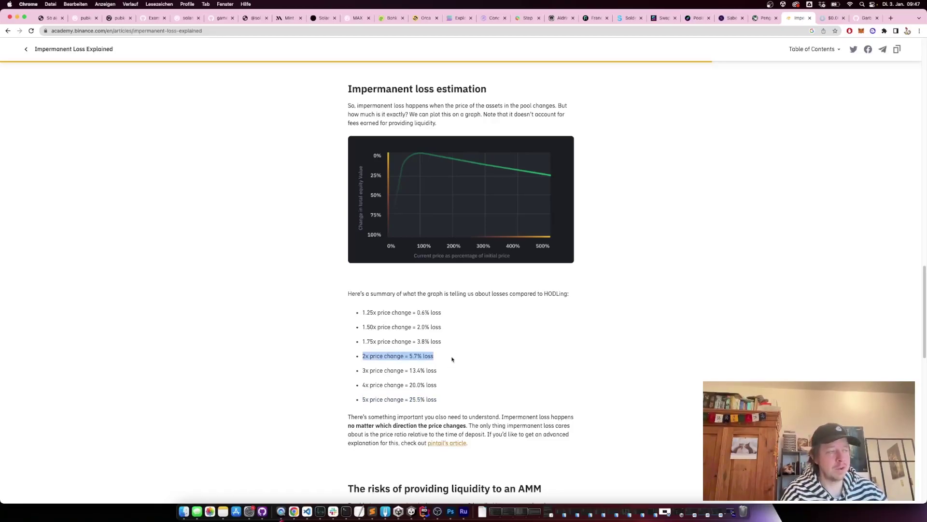
Step: Flip between the Orca portfolio, Garbles Labs repositories and the impermanent loss article tabs
click(425, 20)
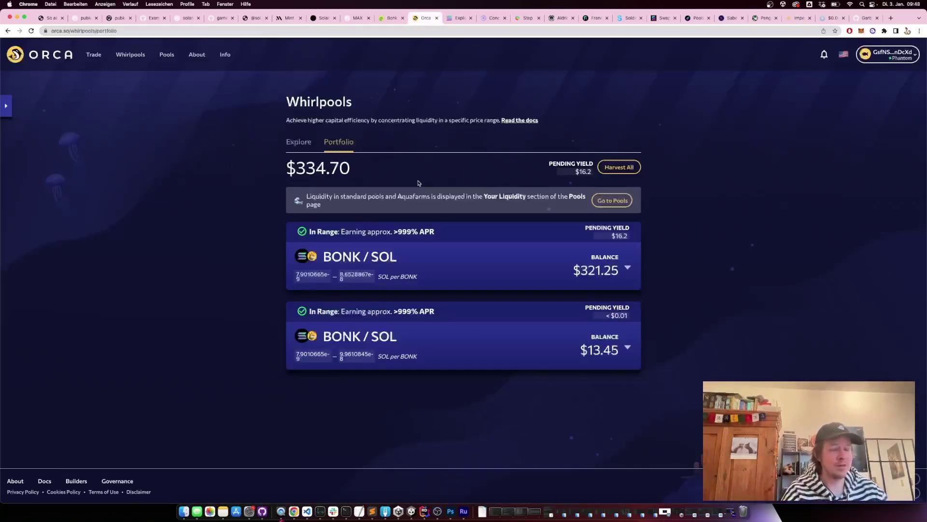
click(862, 19)
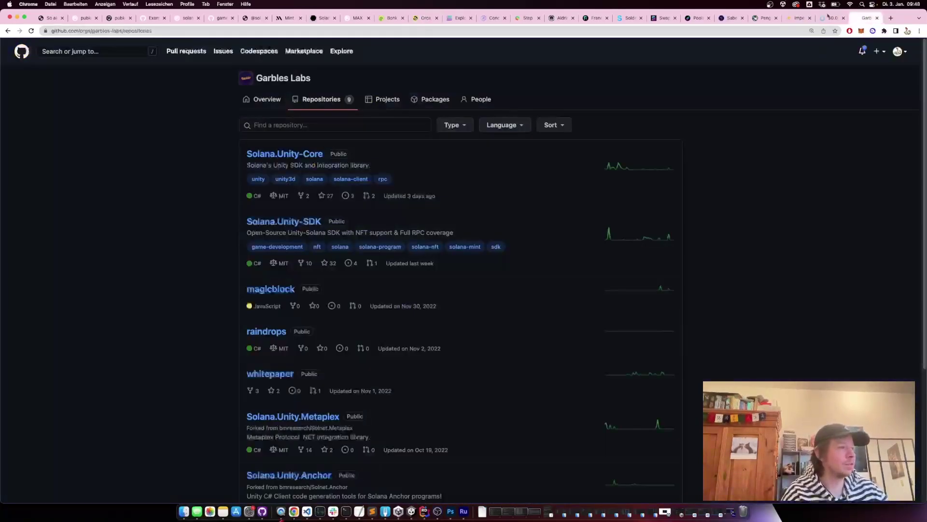
click(798, 18)
click(866, 19)
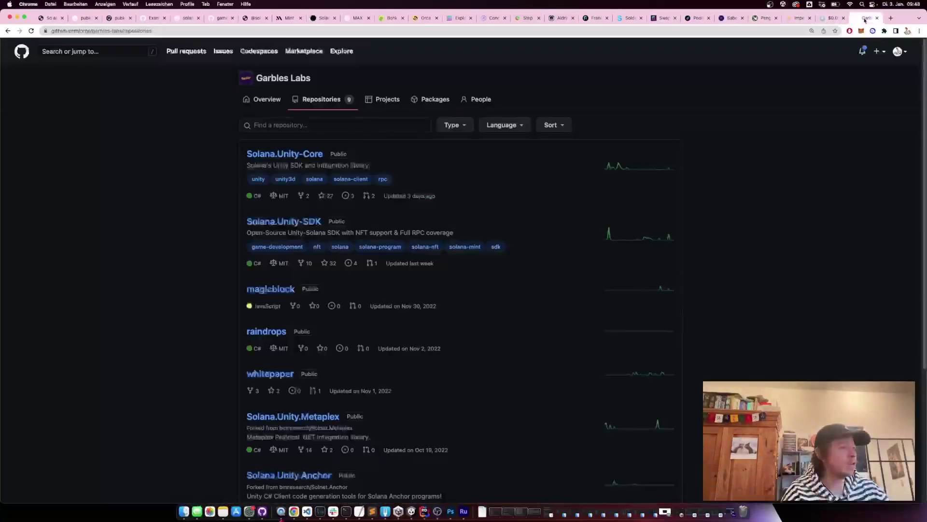
click(798, 19)
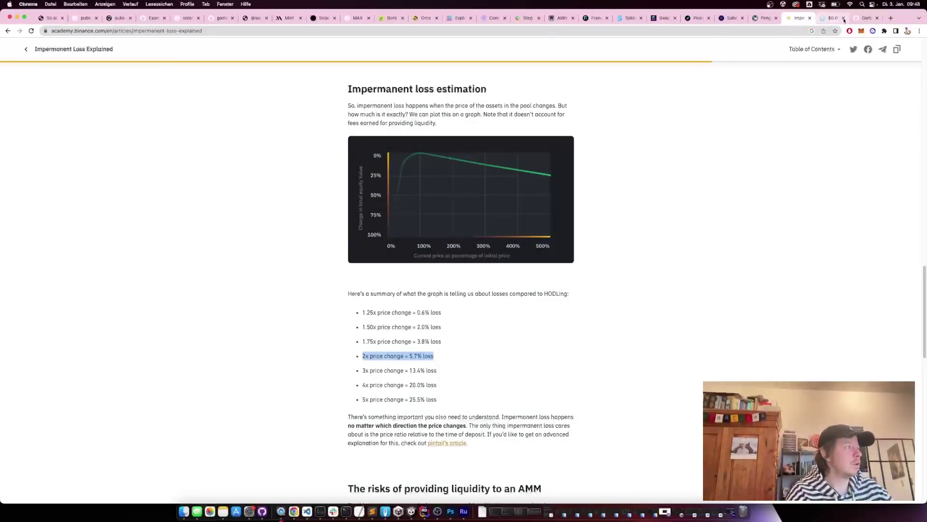
Step: In a new tab, go to github.com and open the garbles-labs Solana.Unity-SDK repository
click(890, 19)
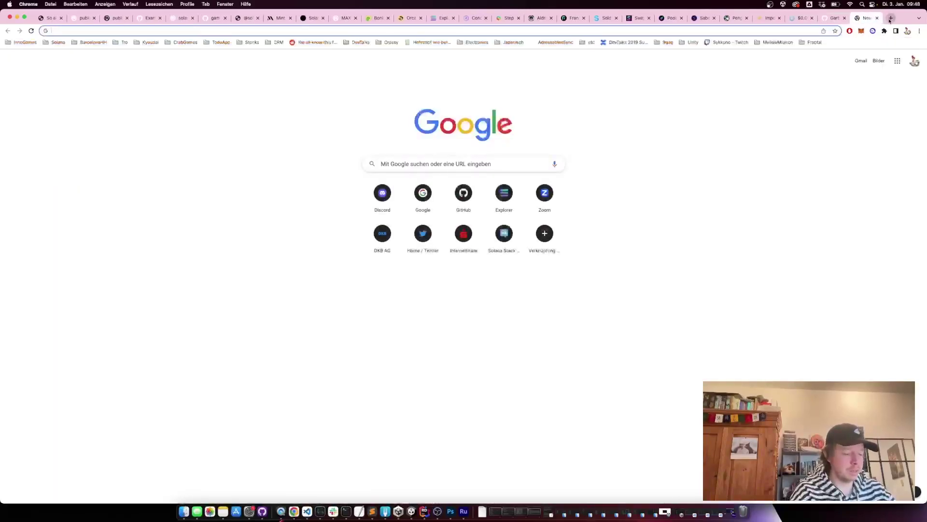
text(githu)
key(Return)
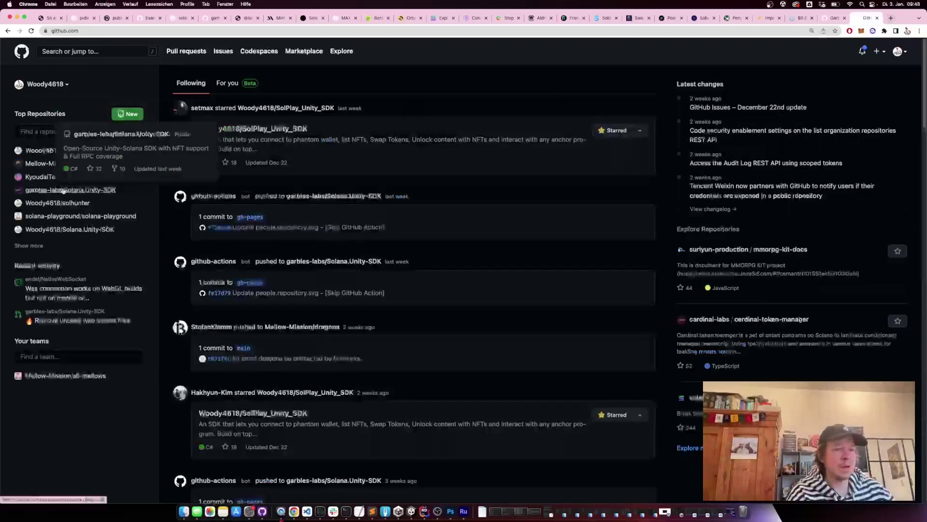
click(75, 152)
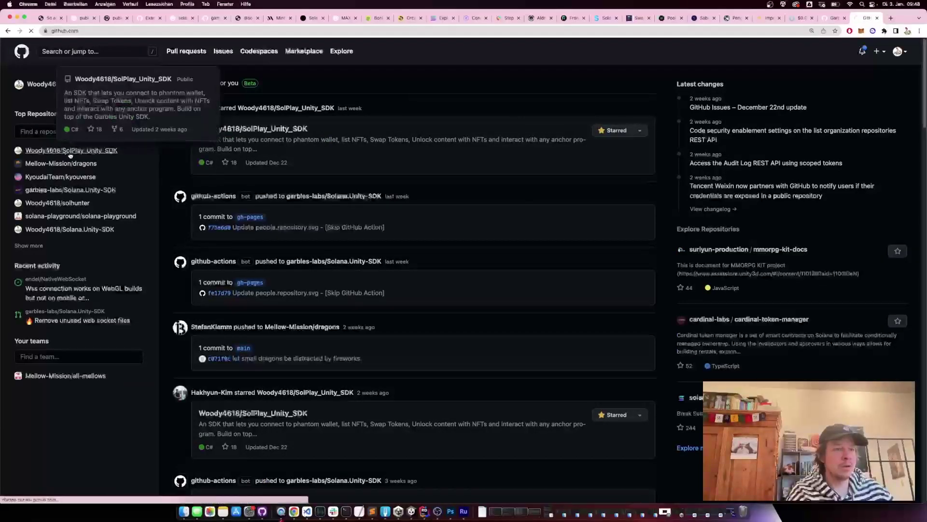
key(super+bracketleft)
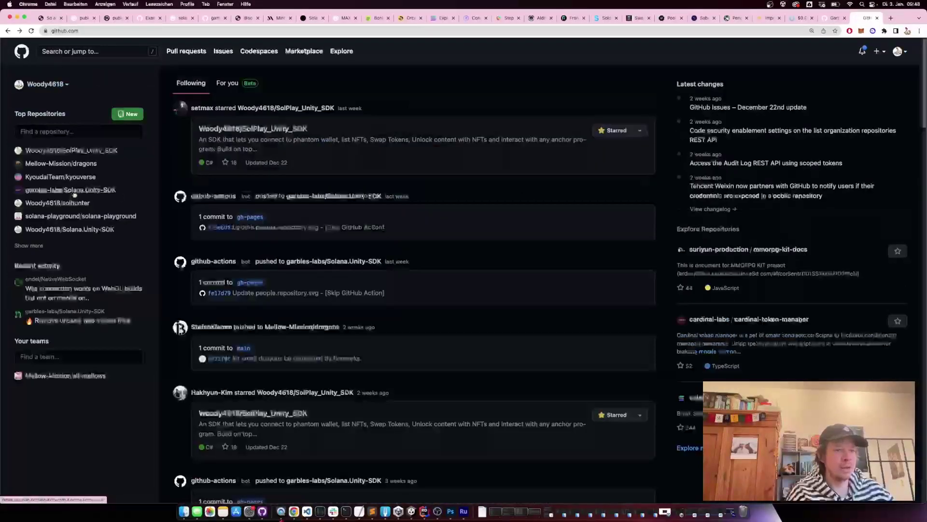
click(75, 192)
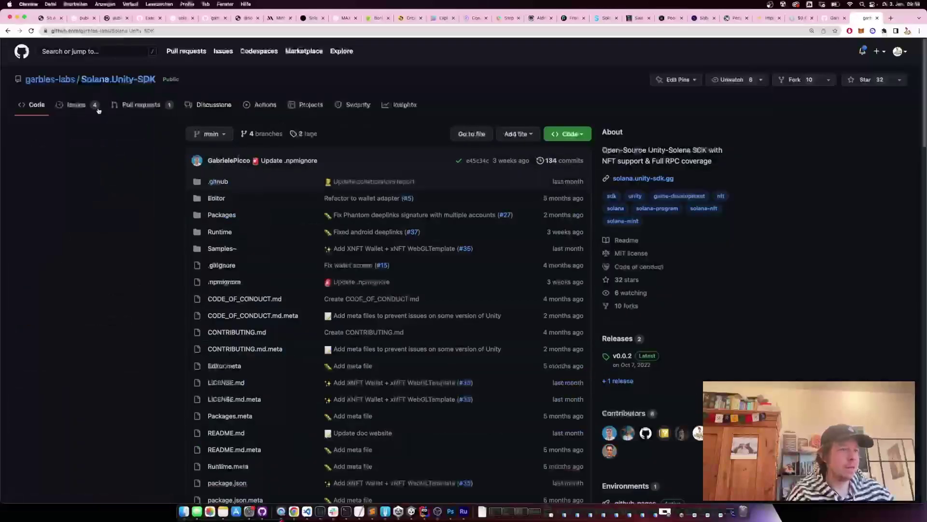
Step: List the Garbles Labs organization repositories, then return to the Orca Whirlpools portfolio
click(50, 79)
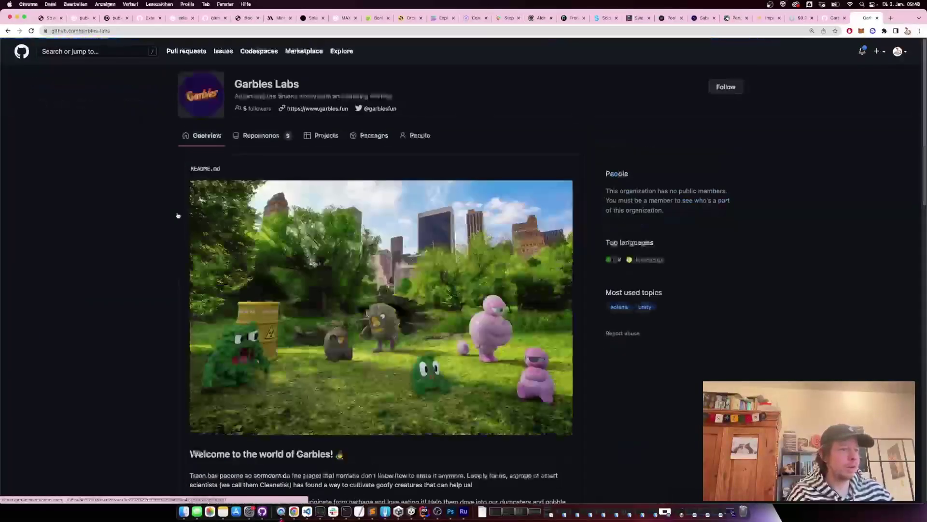
scroll(157, 221, down, 8)
scroll(158, 221, up, 8)
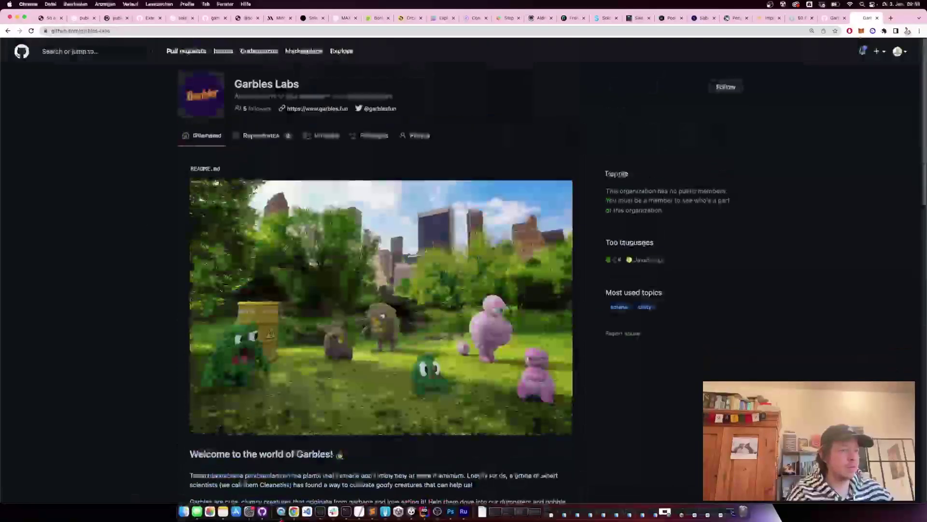
click(254, 142)
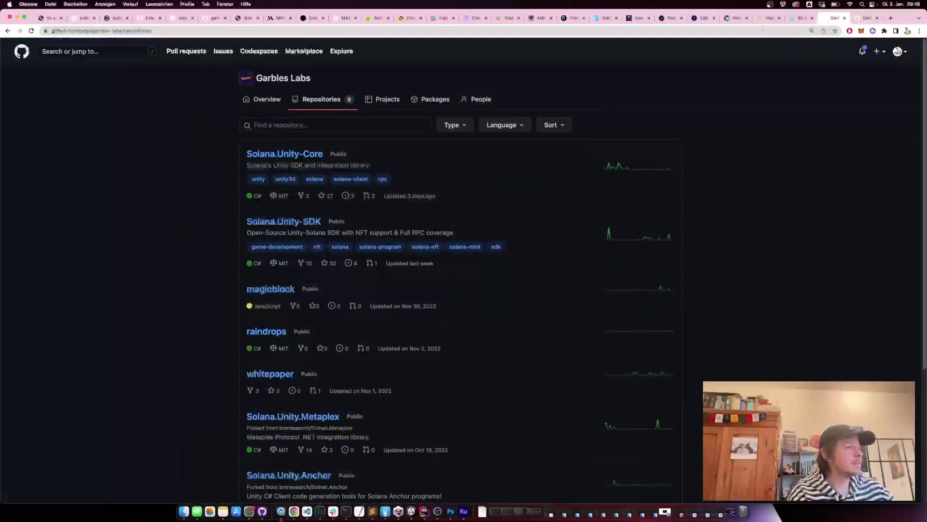
click(410, 19)
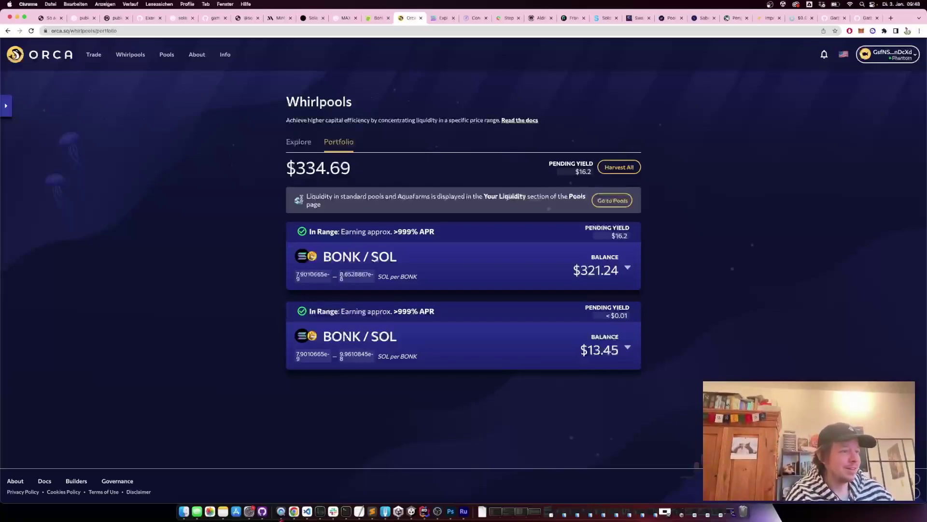
Step: Highlight the liquidity info note and the word 'Liquidity' on the portfolio page
triple_click(304, 197)
click(305, 196)
triple_click(307, 196)
click(309, 195)
double_click(309, 195)
triple_click(313, 197)
click(316, 198)
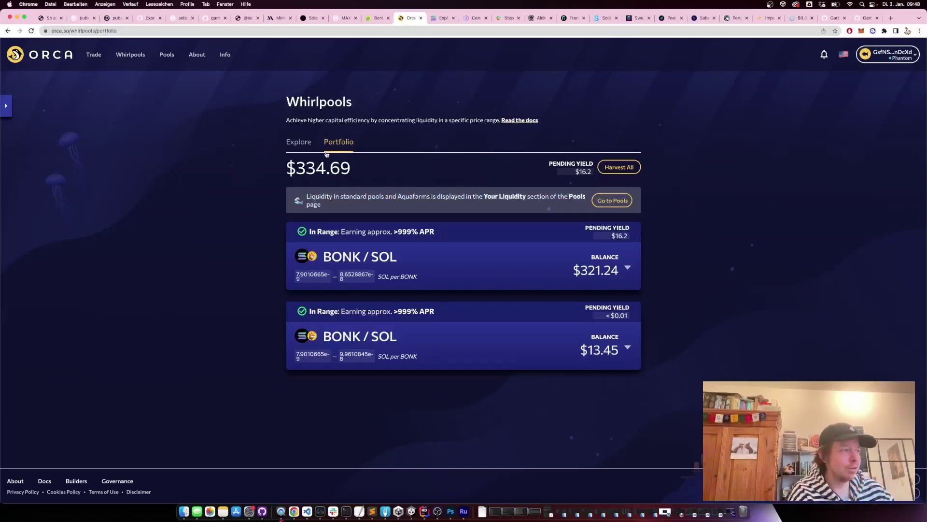
Step: Browse all Whirlpools pools and highlight the BONK/SOL >999% APR figure
click(298, 142)
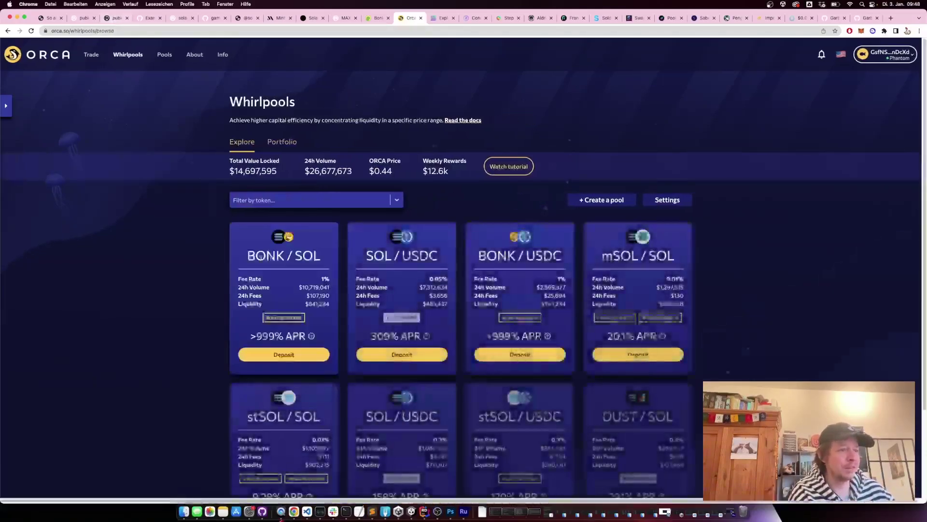
drag(249, 336, 333, 341)
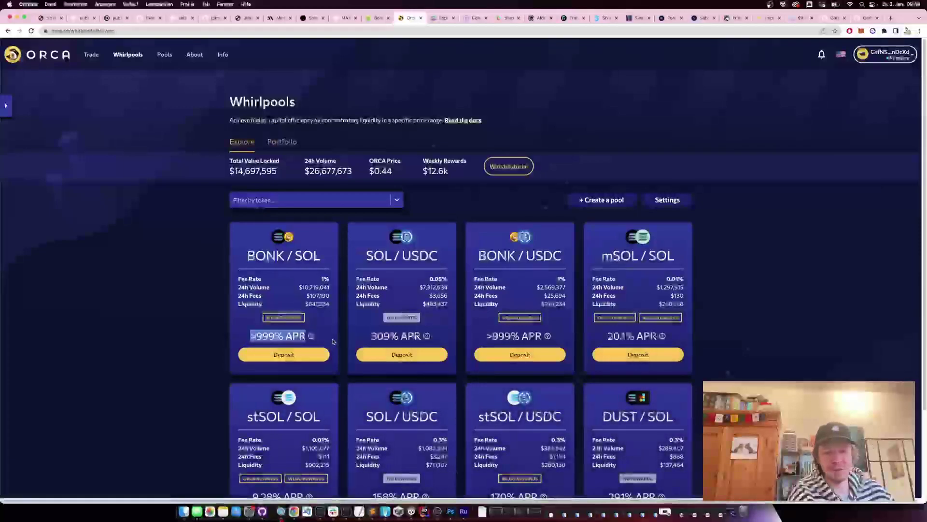
click(333, 341)
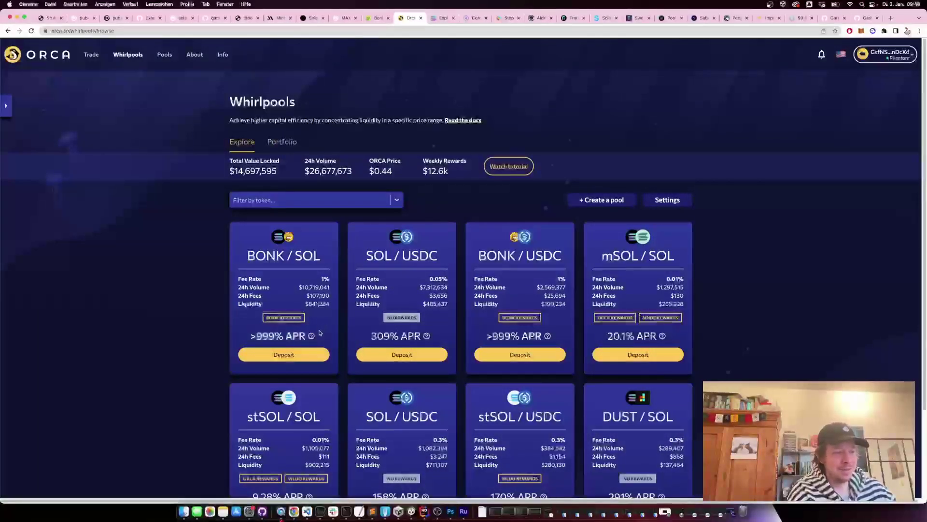
drag(247, 341, 328, 339)
click(279, 334)
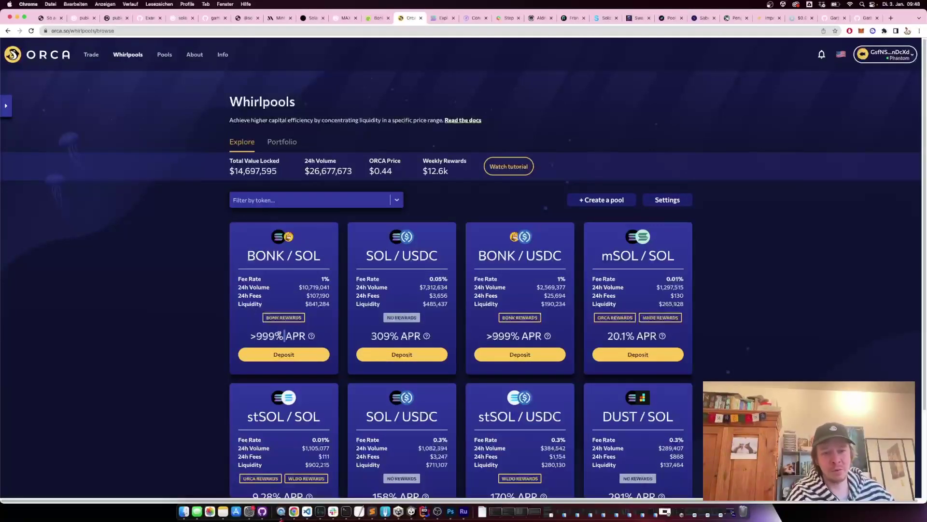